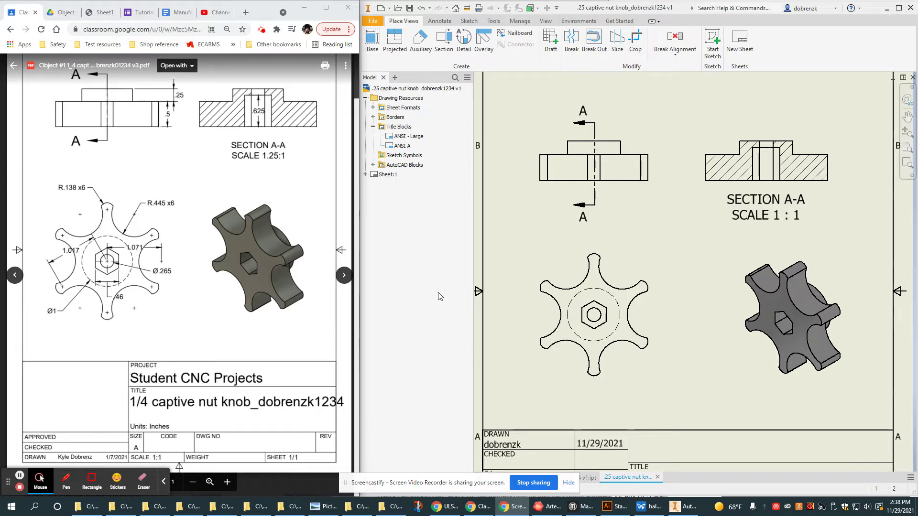
# - Activate the Inventor window showing the captive nut knob drawing
pyautogui.click(652, 225)
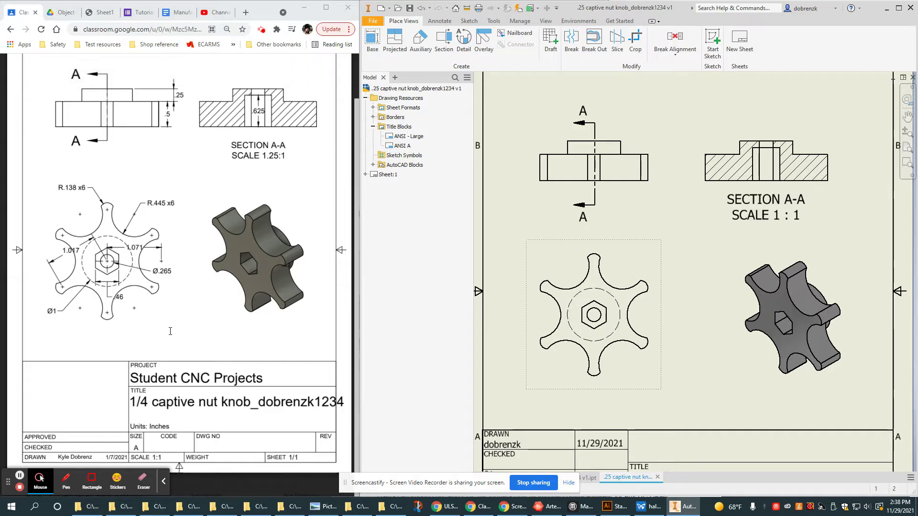
pyautogui.click(435, 21)
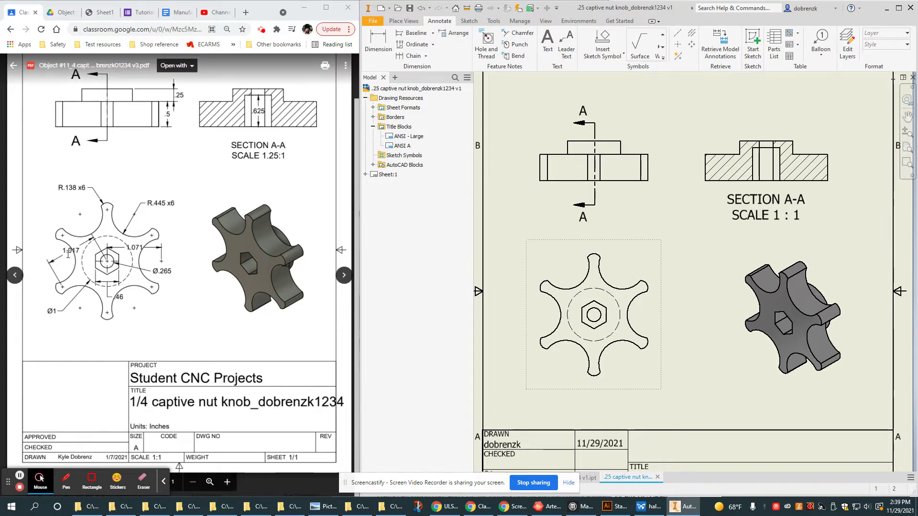
pyautogui.moveTo(64, 250); pyautogui.dragTo(68, 293)
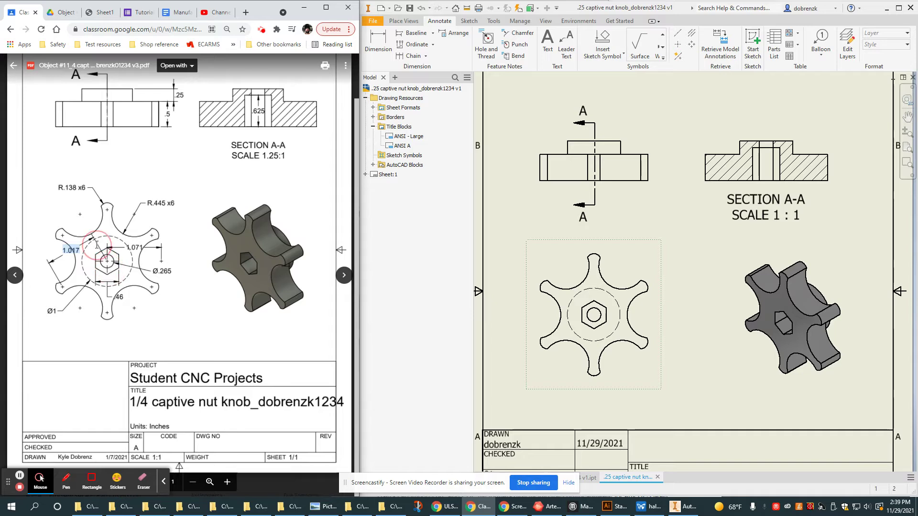
pyautogui.moveTo(101, 209); pyautogui.dragTo(104, 317)
pyautogui.click(180, 320)
# - Place center marks on the hex hole, lower-left lobe arc and right lobe arc, shortening the right mark's extension line
pyautogui.click(678, 46)
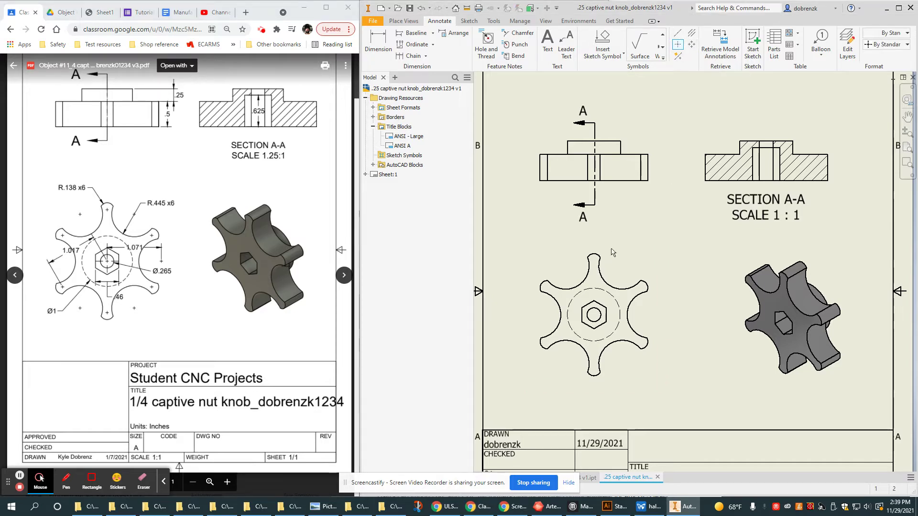
pyautogui.click(598, 315)
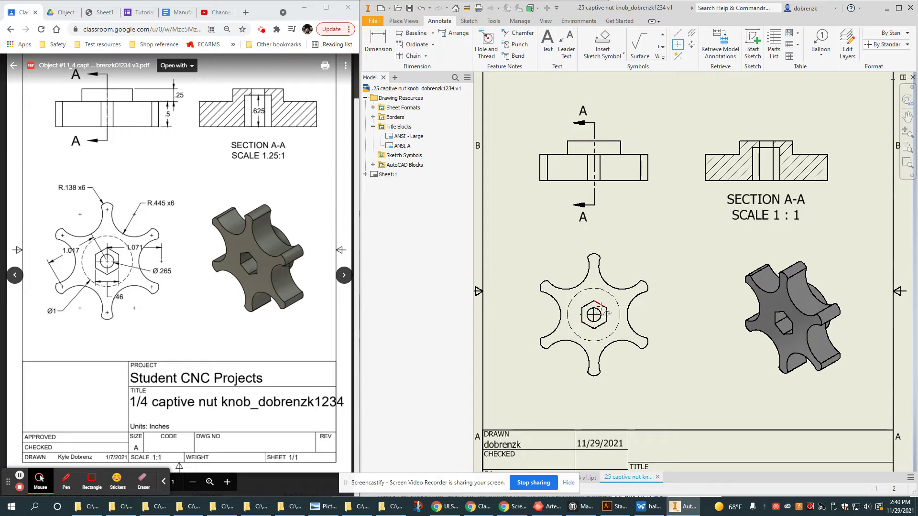
pyautogui.click(541, 346)
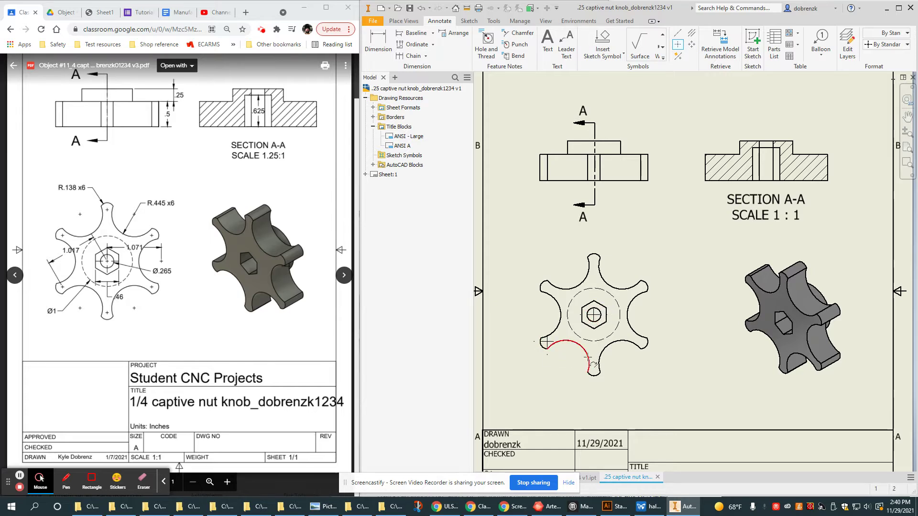
pyautogui.click(636, 313)
pyautogui.press('Escape')
pyautogui.moveTo(623, 314); pyautogui.dragTo(547, 314)
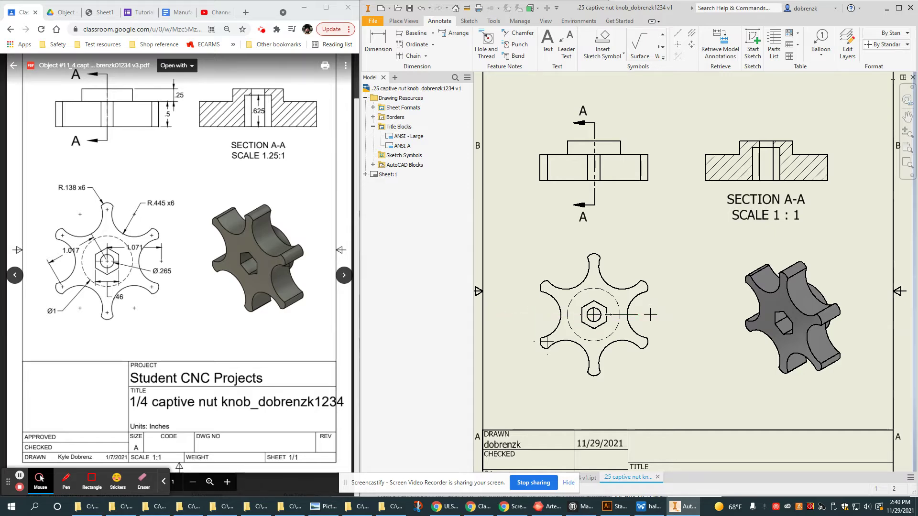
pyautogui.moveTo(646, 314); pyautogui.dragTo(616, 317)
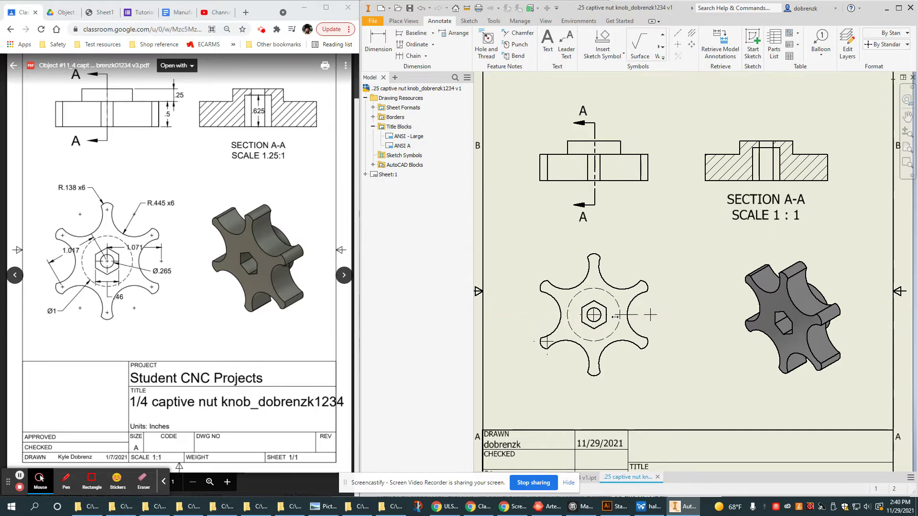
pyautogui.click(704, 380)
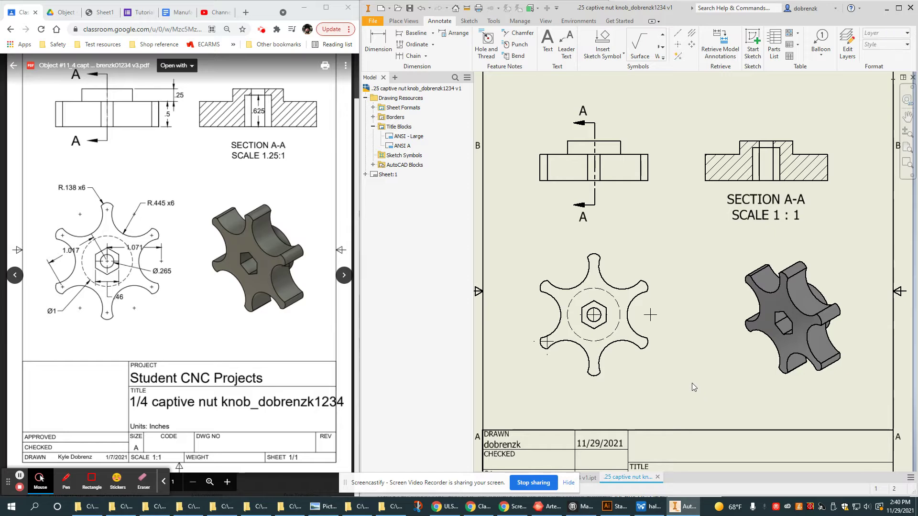
# - Dimension the hex hole center to the right lobe center mark as 1.071, using three-decimal precision
pyautogui.click(368, 39)
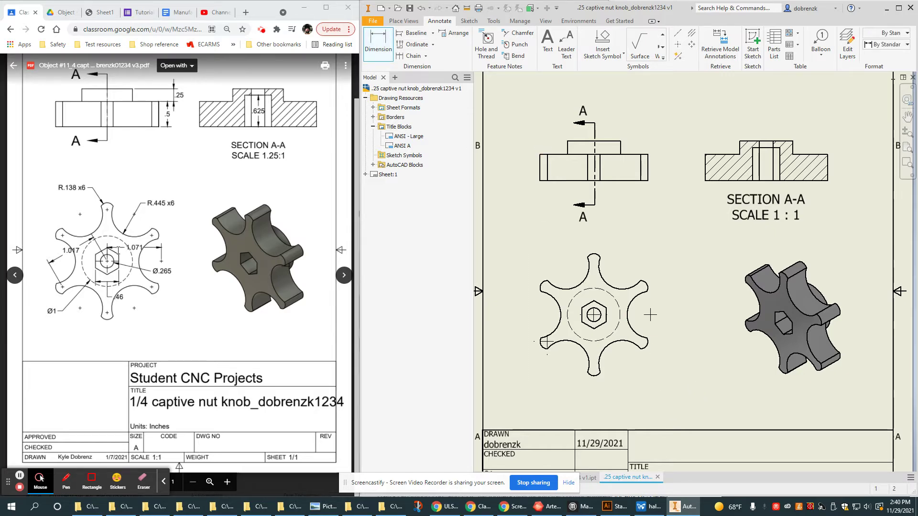
pyautogui.click(596, 319)
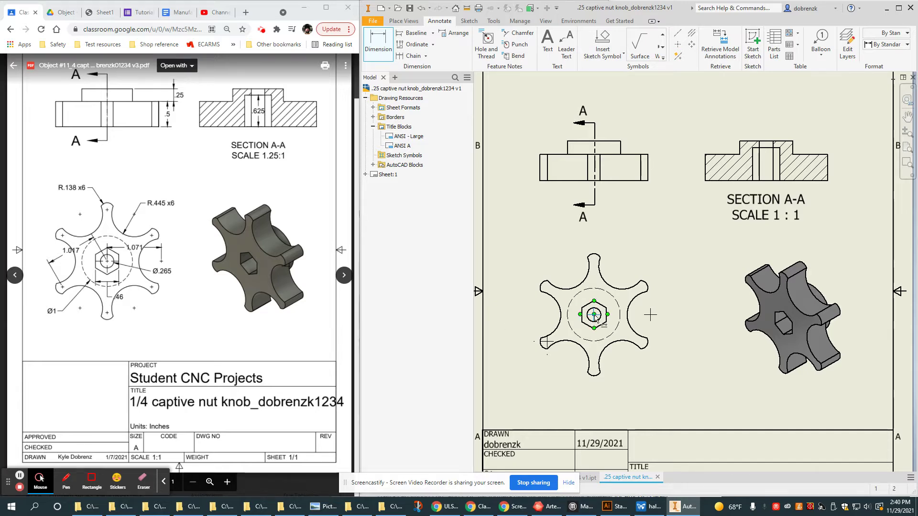
pyautogui.click(651, 315)
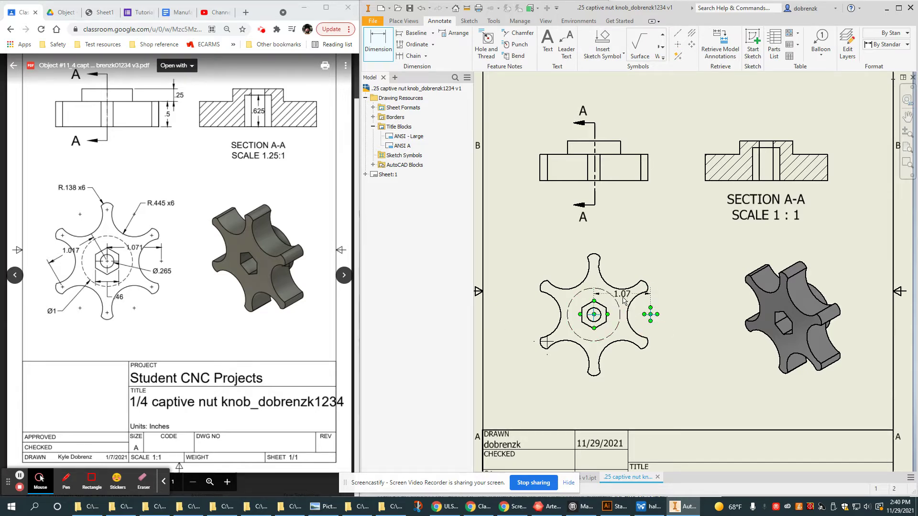
pyautogui.click(630, 301)
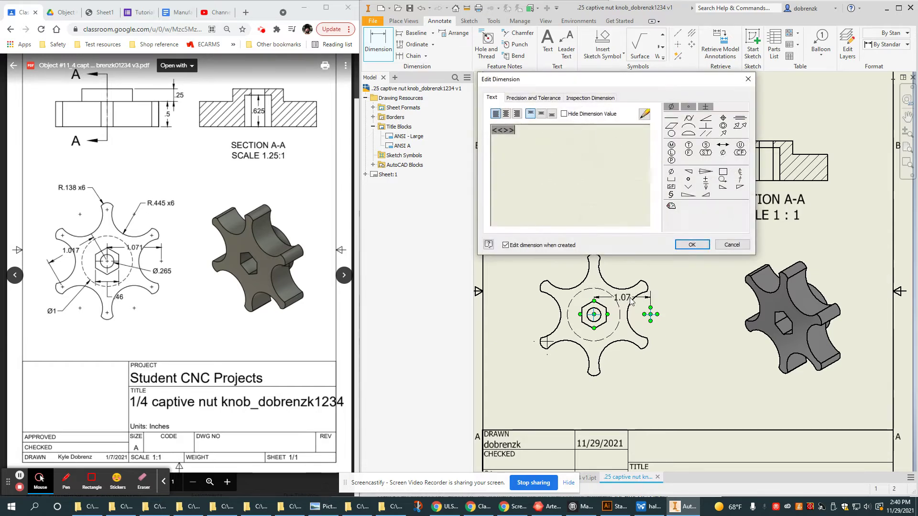
pyautogui.click(540, 98)
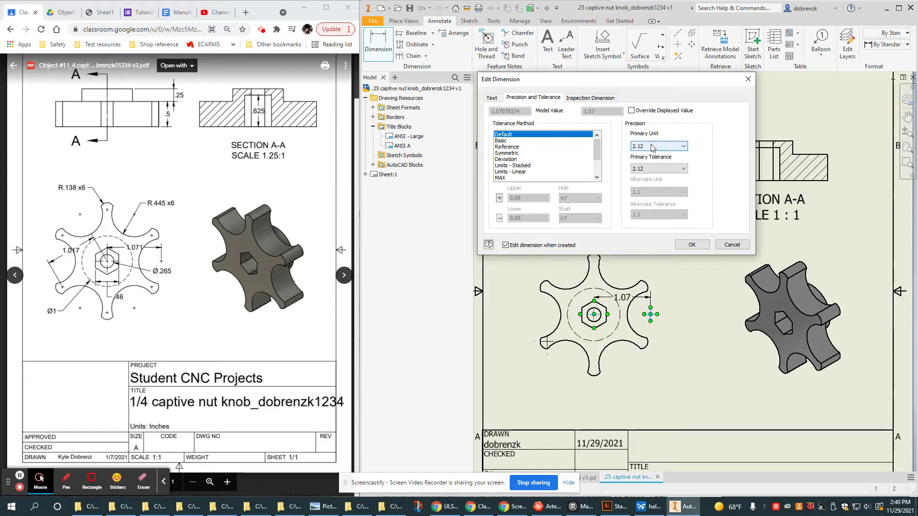
pyautogui.click(654, 146)
pyautogui.click(657, 173)
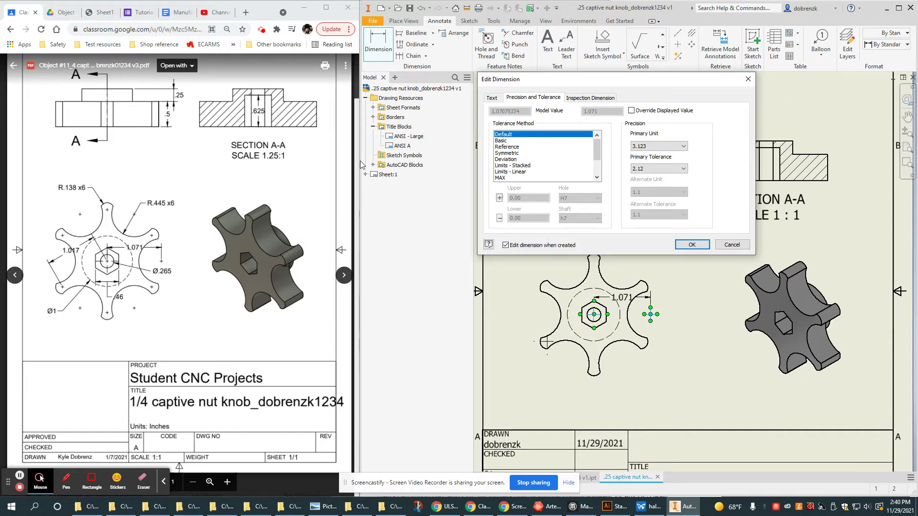
pyautogui.click(681, 246)
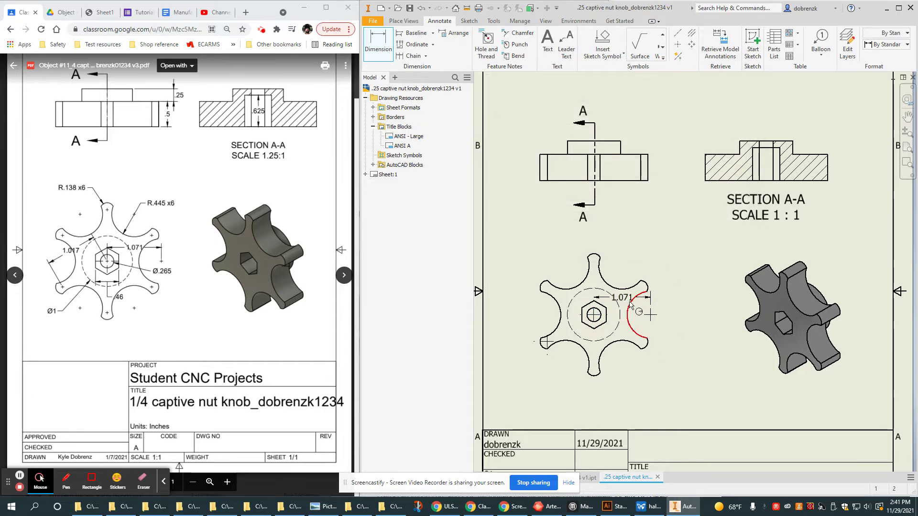
pyautogui.scroll(3, 628, 306)
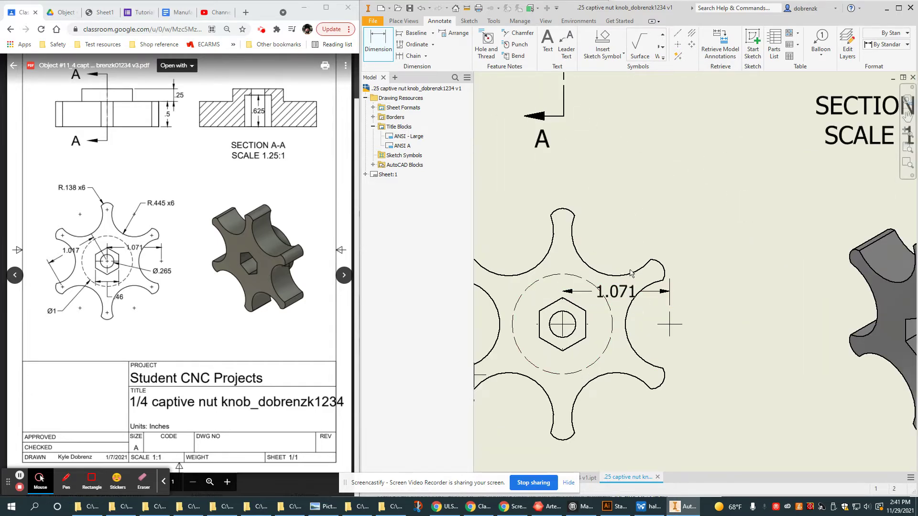
# - Move the 1.071 dimension above the hex hole, with its value beside the right lobe
pyautogui.doubleClick(615, 291)
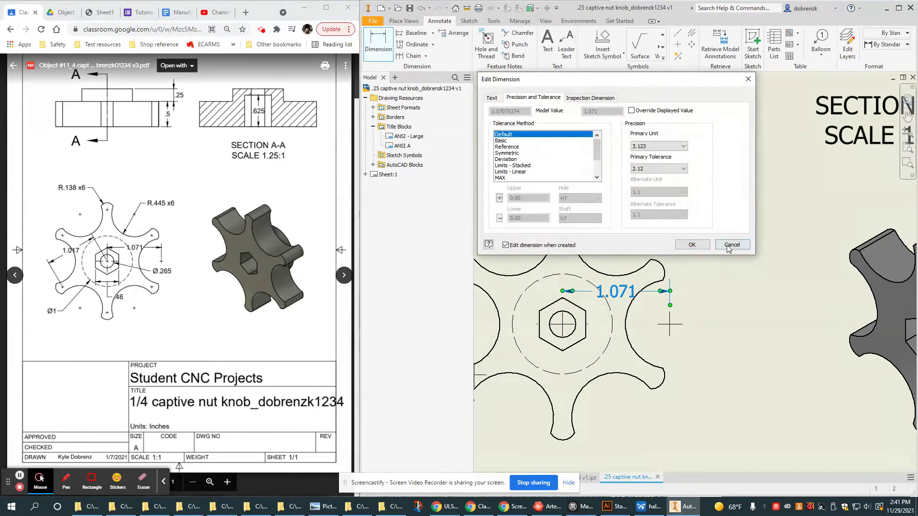
pyautogui.click(731, 244)
pyautogui.press('Escape')
pyautogui.moveTo(615, 291)
pyautogui.mouseDown()
pyautogui.moveTo(615, 266)
pyautogui.moveTo(713, 230)
pyautogui.moveTo(524, 234)
pyautogui.moveTo(605, 246)
pyautogui.moveTo(715, 285)
pyautogui.moveTo(615, 286)
pyautogui.mouseUp()
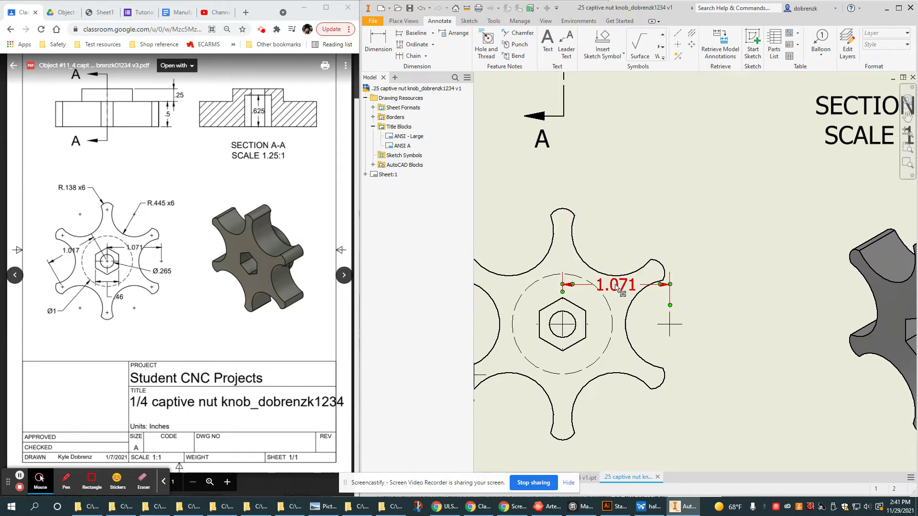
pyautogui.moveTo(616, 287); pyautogui.dragTo(760, 377)
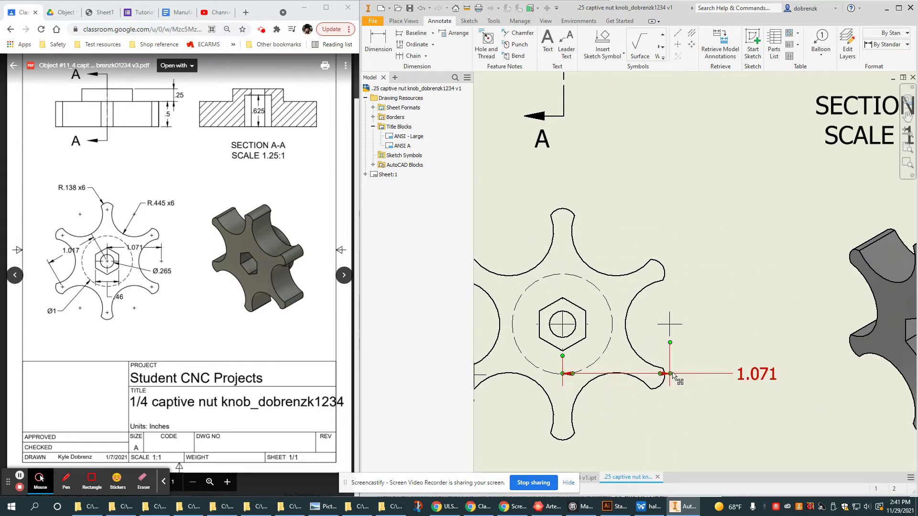
pyautogui.moveTo(672, 375); pyautogui.dragTo(702, 284)
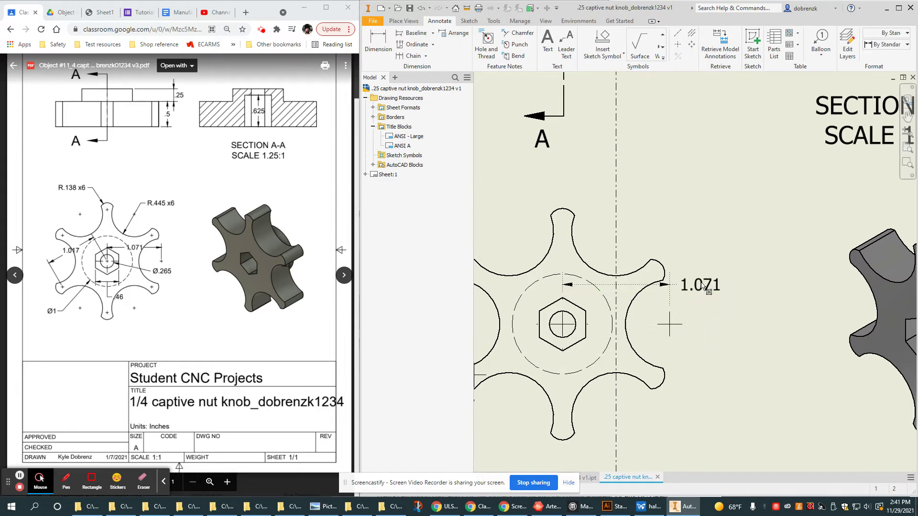
pyautogui.click(741, 330)
pyautogui.moveTo(738, 329); pyautogui.dragTo(776, 291, button='middle')
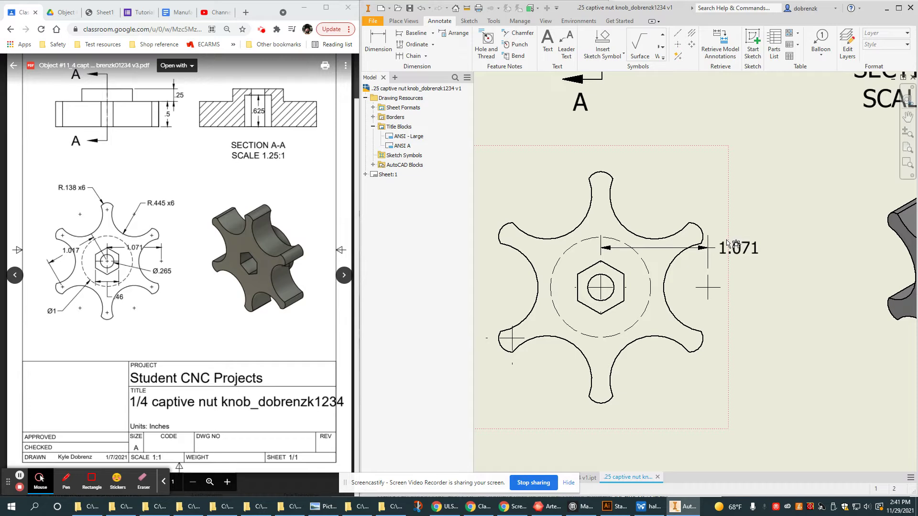
pyautogui.moveTo(669, 279); pyautogui.dragTo(704, 273, button='middle')
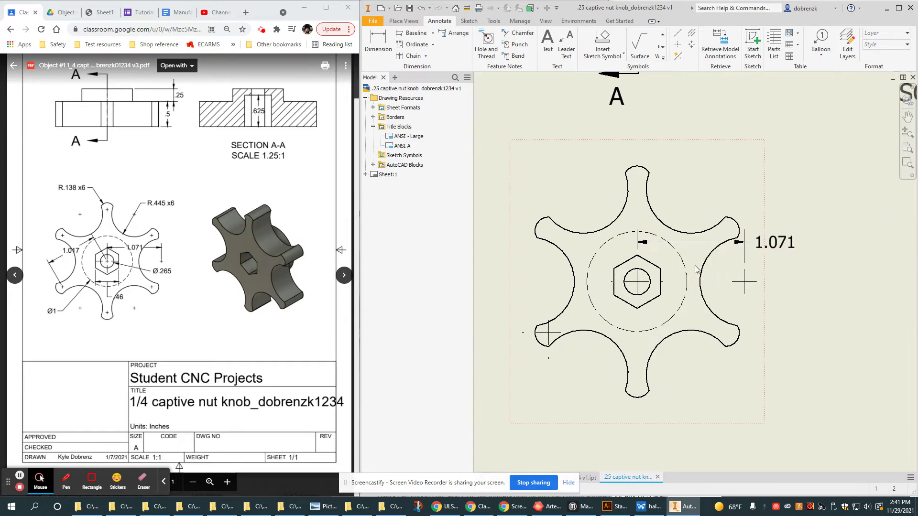
# - Add an aligned 1.017 dimension from the lower-left lobe center mark to the dashed circle
pyautogui.click(377, 45)
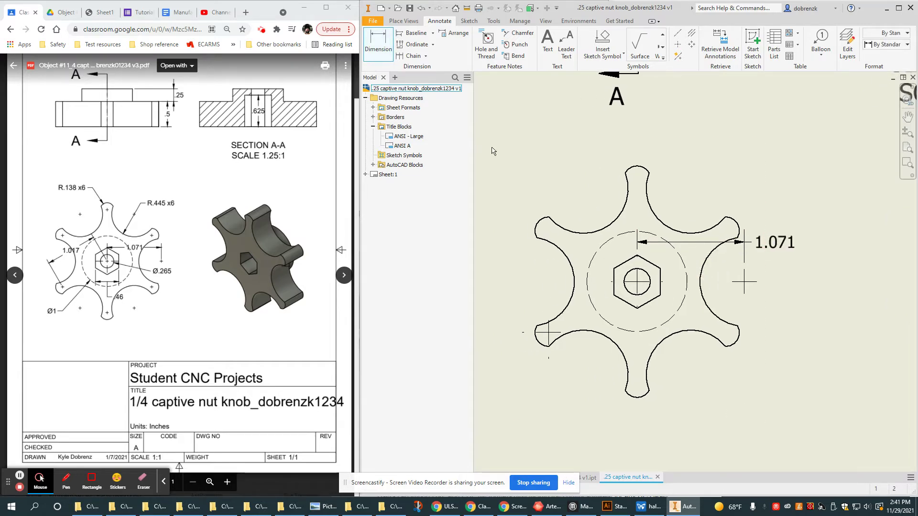
pyautogui.moveTo(543, 218)
pyautogui.mouseDown(button='middle')
pyautogui.moveTo(542, 240)
pyautogui.moveTo(551, 201)
pyautogui.mouseUp(button='middle')
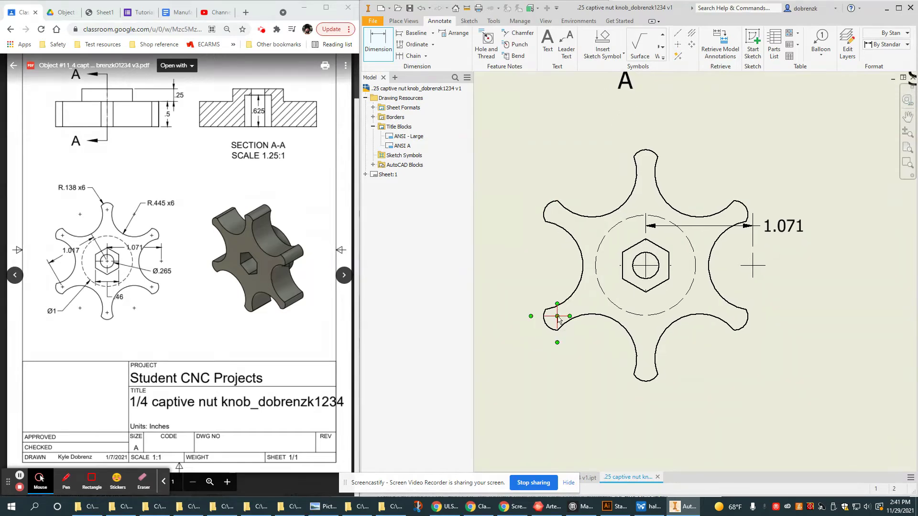
pyautogui.click(593, 253)
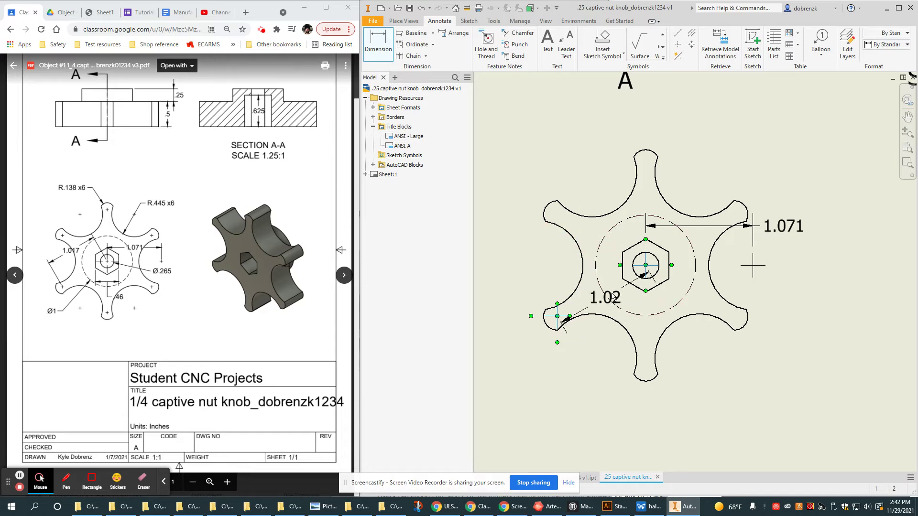
pyautogui.rightClick(588, 277)
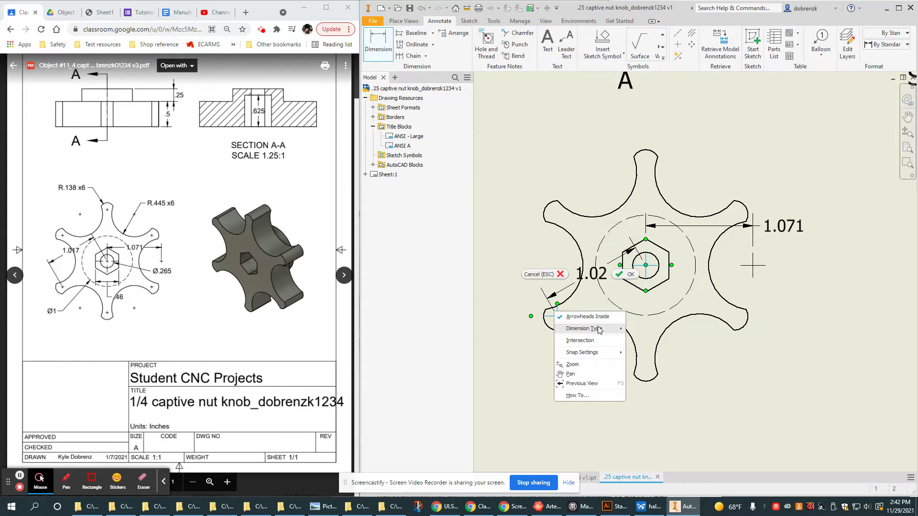
pyautogui.moveTo(597, 328)
pyautogui.click(658, 348)
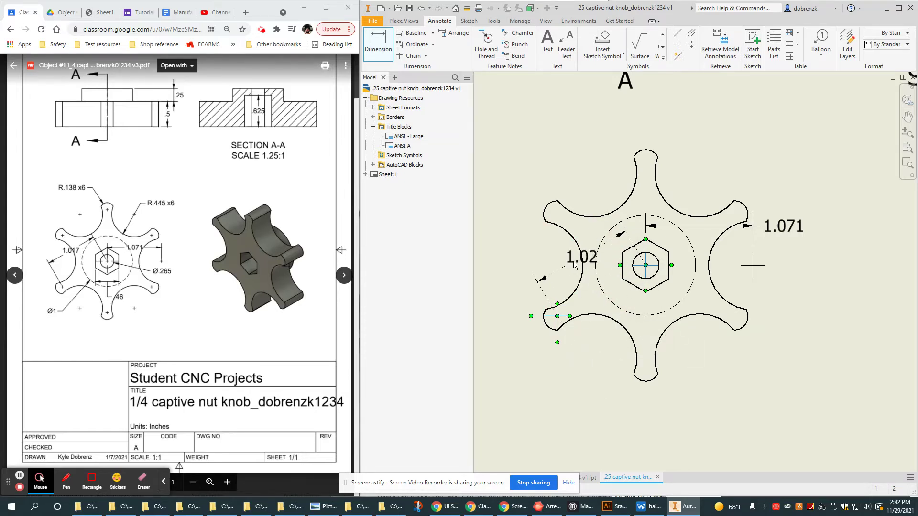
pyautogui.click(577, 260)
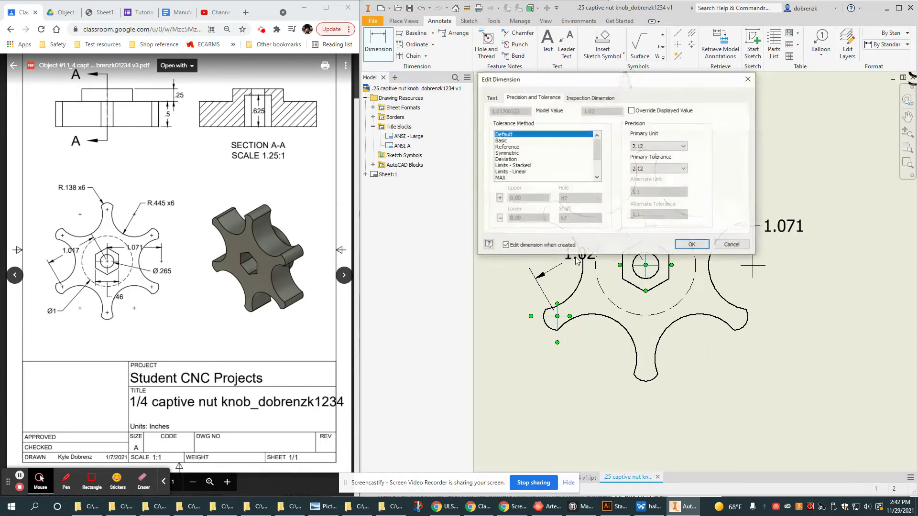
pyautogui.click(669, 146)
pyautogui.click(671, 174)
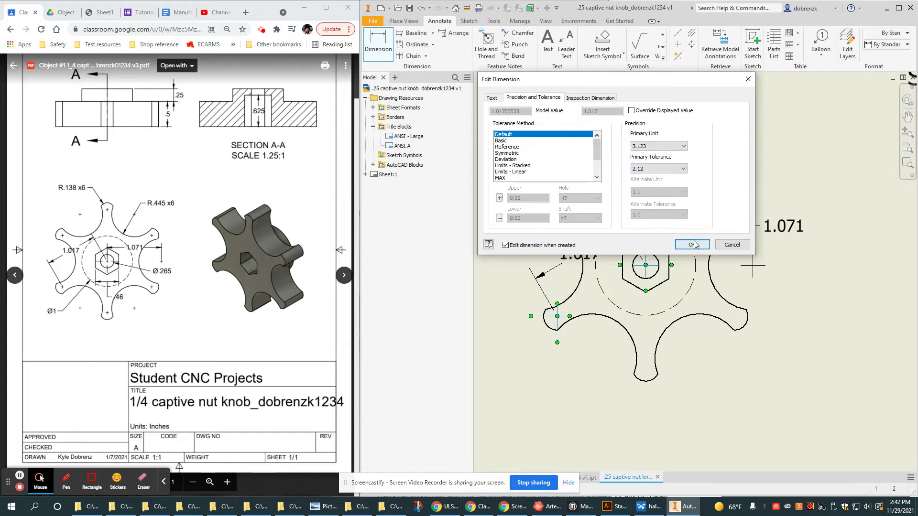
pyautogui.click(691, 244)
pyautogui.moveTo(550, 294); pyautogui.dragTo(547, 248, button='middle')
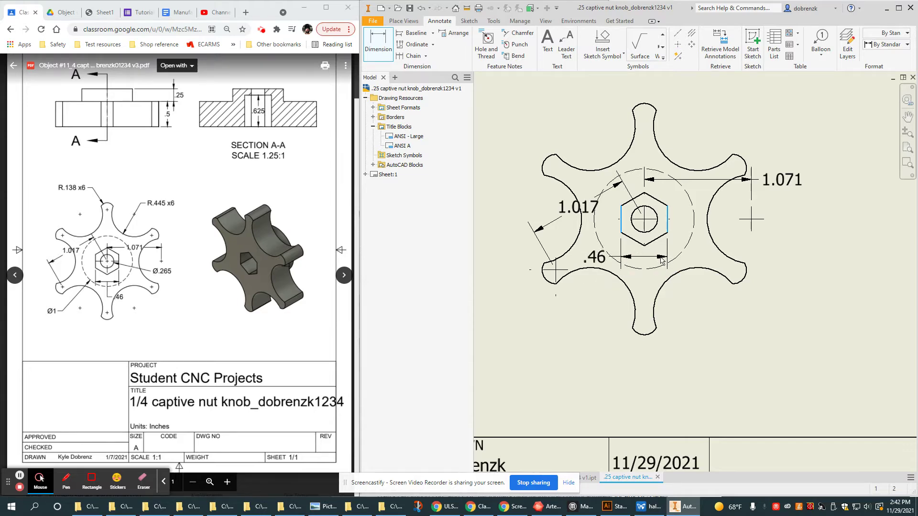
# - Place the .46 dimension below the hex at two decimals and shift its text right
pyautogui.click(661, 259)
pyautogui.click(659, 146)
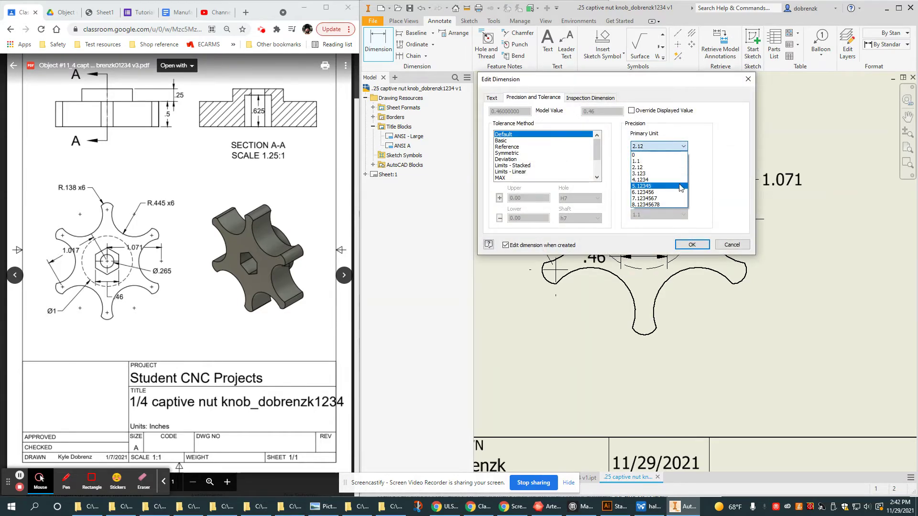
pyautogui.click(730, 242)
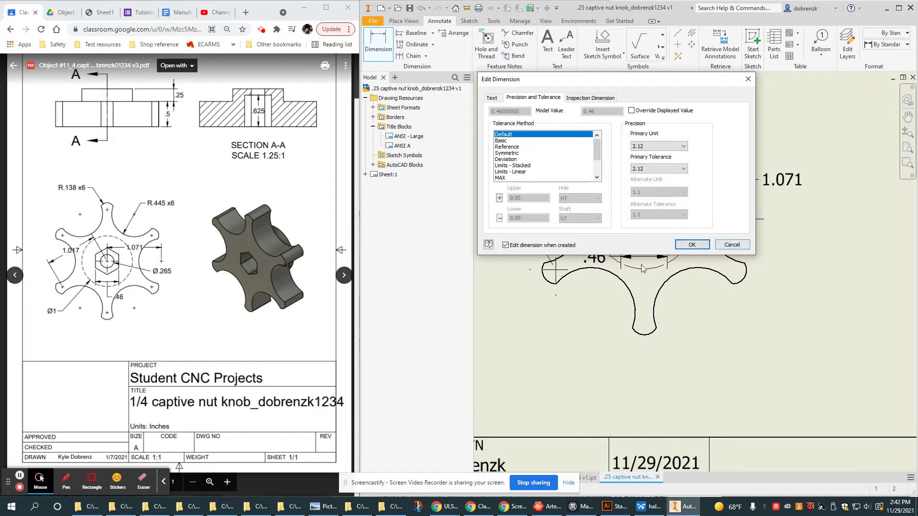
pyautogui.click(730, 247)
pyautogui.press('Escape')
pyautogui.moveTo(601, 267); pyautogui.dragTo(696, 261)
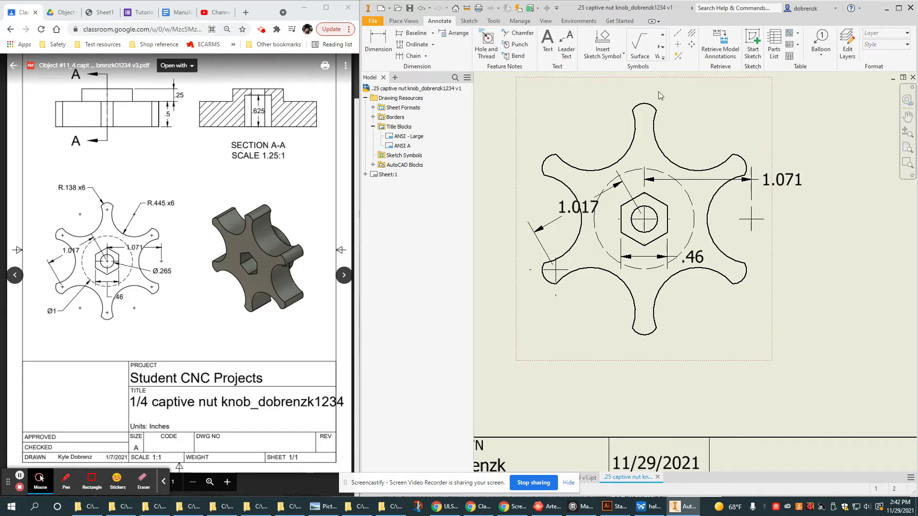
# - Add a Ø.265 diameter dimension to the hole with three-decimal precision
pyautogui.click(378, 42)
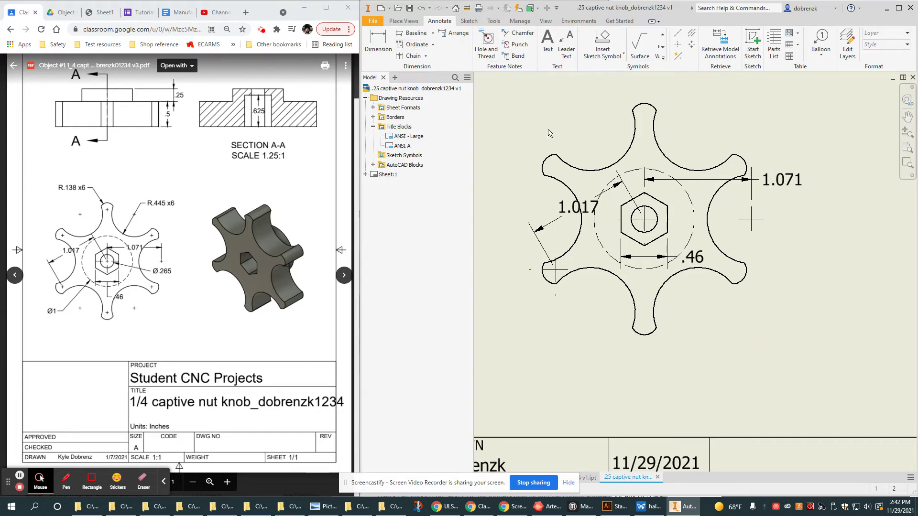
pyautogui.click(655, 229)
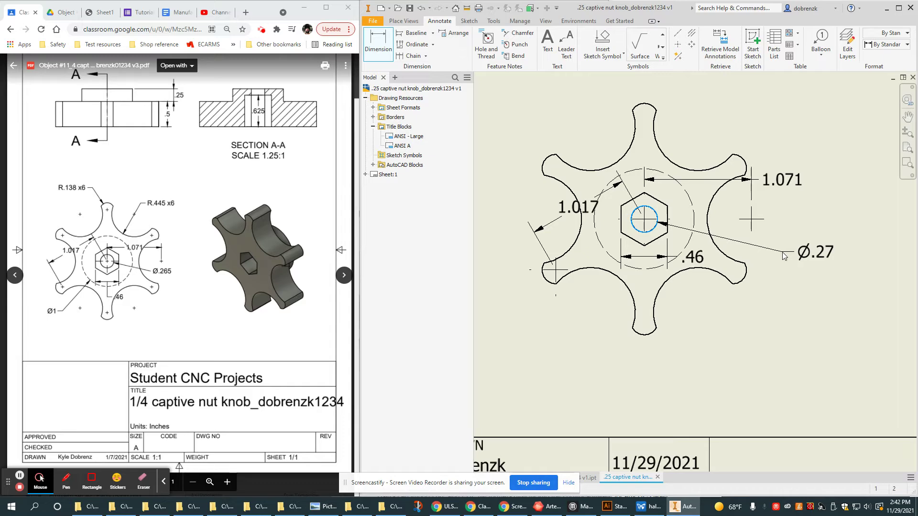
pyautogui.click(790, 257)
pyautogui.click(682, 146)
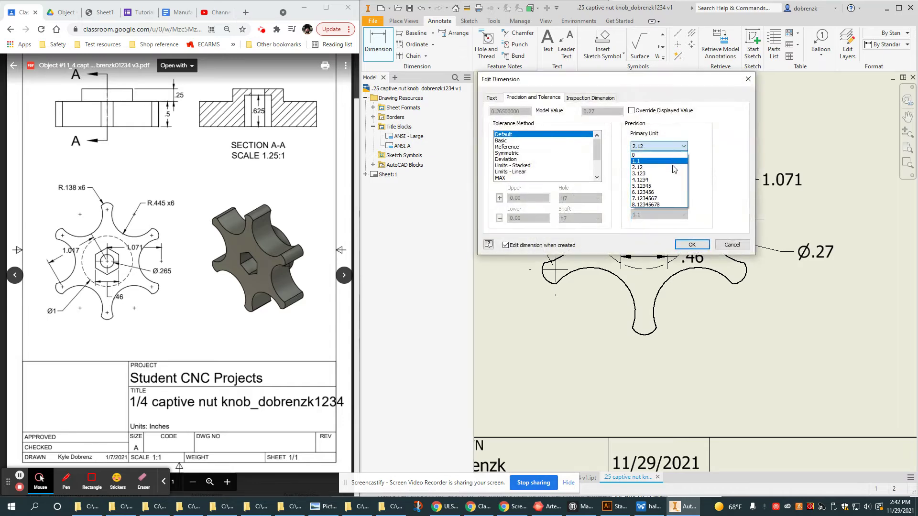
pyautogui.click(679, 173)
pyautogui.click(692, 244)
# - Add a Ø1 diameter dimension to the dashed circle with no decimals, per the reference
pyautogui.moveTo(649, 264)
pyautogui.mouseDown(button='middle')
pyautogui.moveTo(679, 282)
pyautogui.moveTo(670, 303)
pyautogui.moveTo(624, 319)
pyautogui.moveTo(637, 285)
pyautogui.mouseUp(button='middle')
pyautogui.click(643, 285)
pyautogui.click(587, 350)
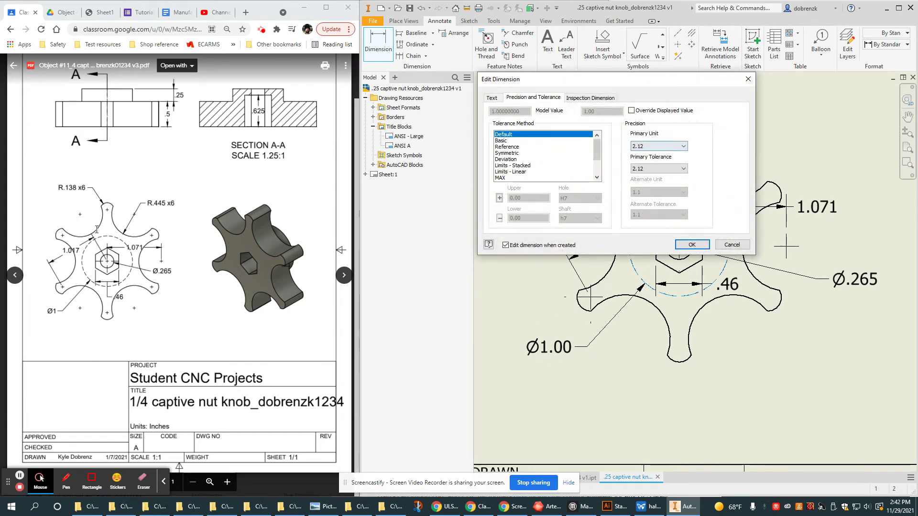
pyautogui.doubleClick(49, 306)
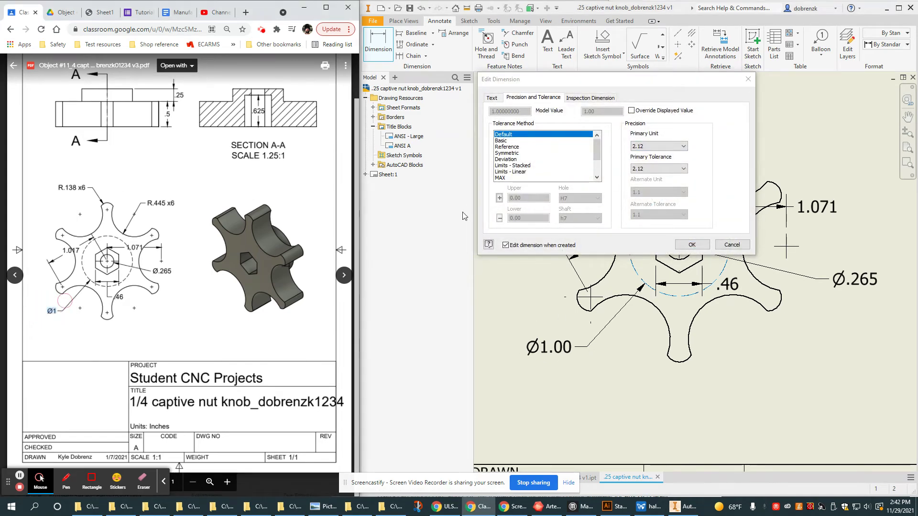
pyautogui.click(659, 146)
pyautogui.click(654, 155)
pyautogui.click(691, 244)
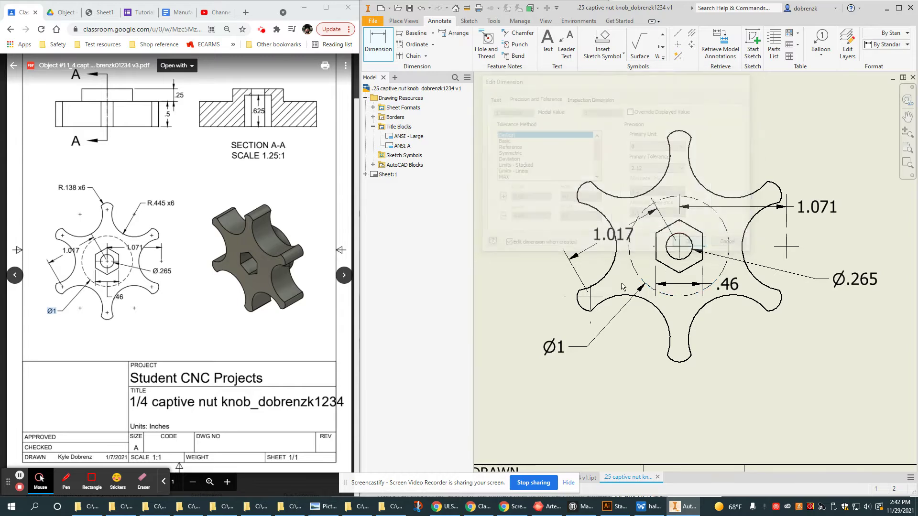
pyautogui.scroll(-2, 700, 328)
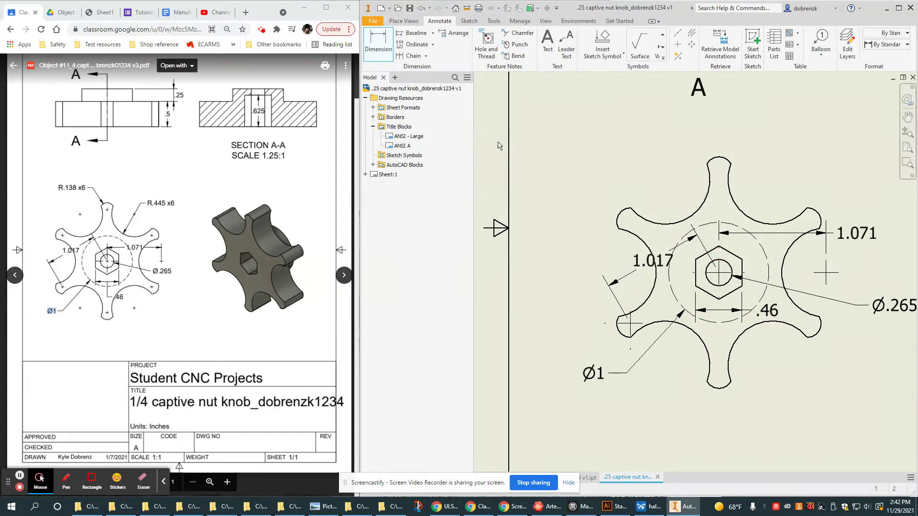
# - Dimension the top lobe tip radius as R.138 x6 with three-decimal precision
pyautogui.click(712, 163)
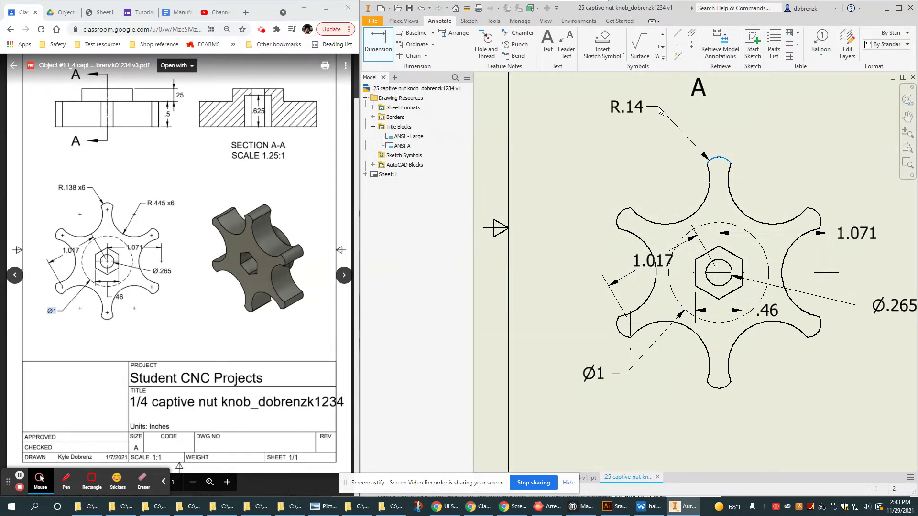
pyautogui.click(685, 122)
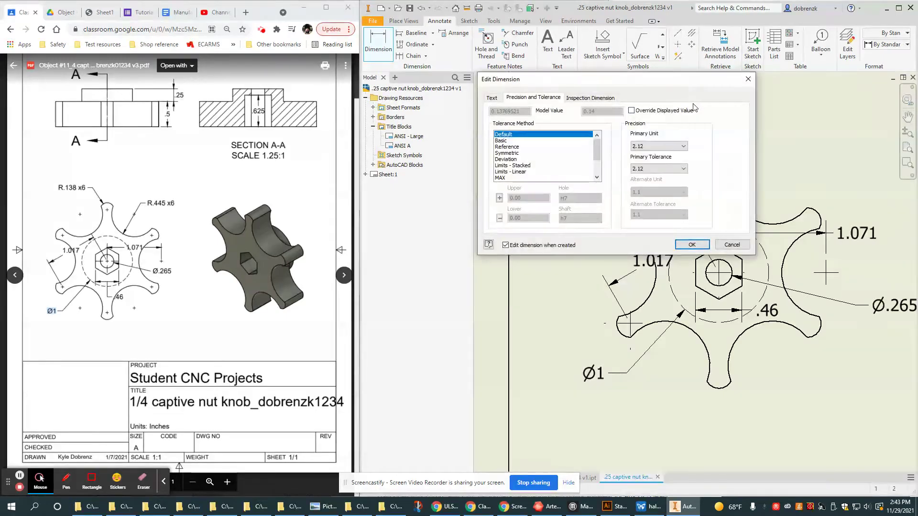
pyautogui.click(650, 148)
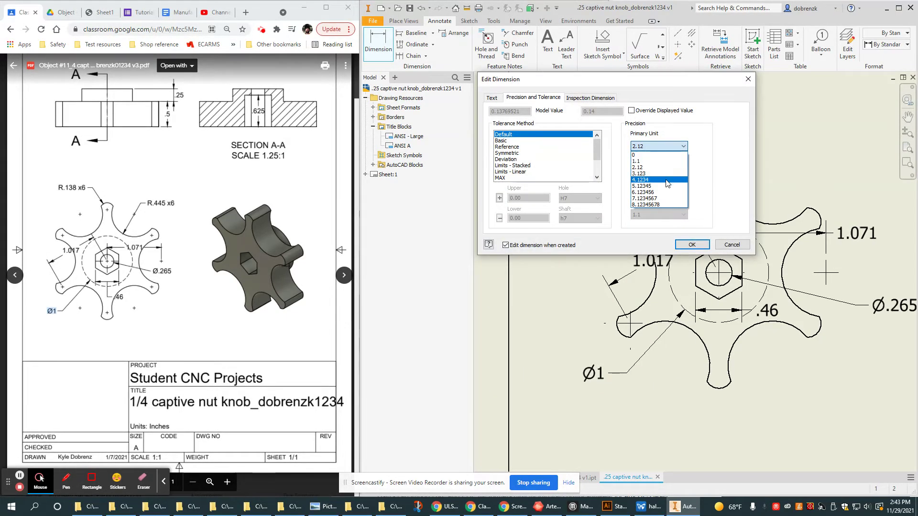
pyautogui.click(665, 173)
pyautogui.click(692, 245)
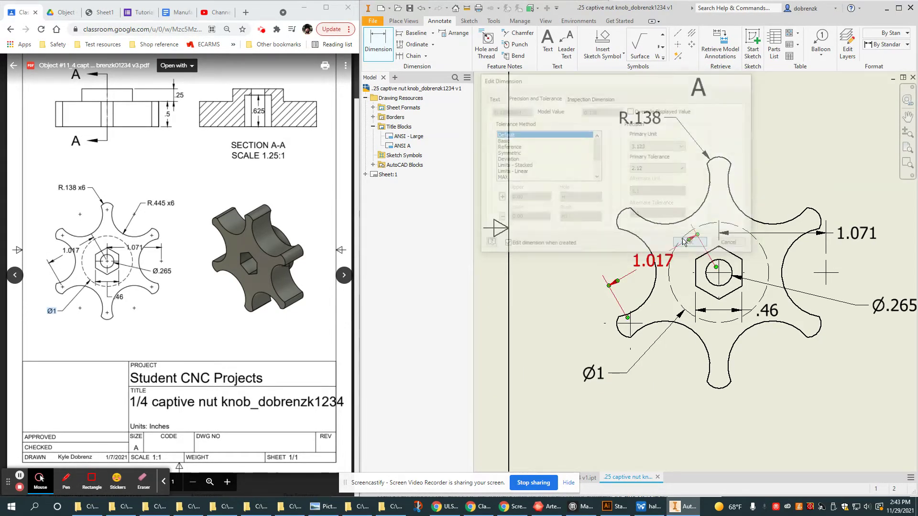
pyautogui.click(54, 190)
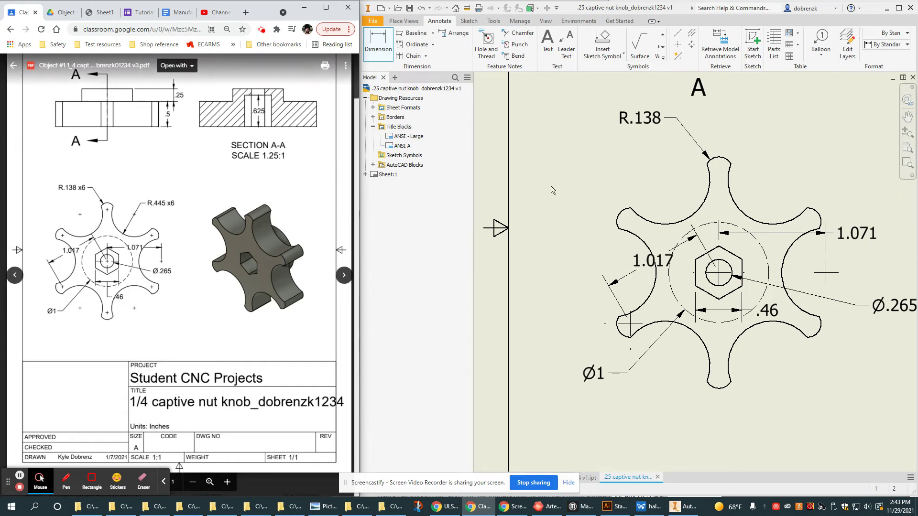
pyautogui.moveTo(550, 191); pyautogui.dragTo(488, 217, button='middle')
pyautogui.doubleClick(599, 150)
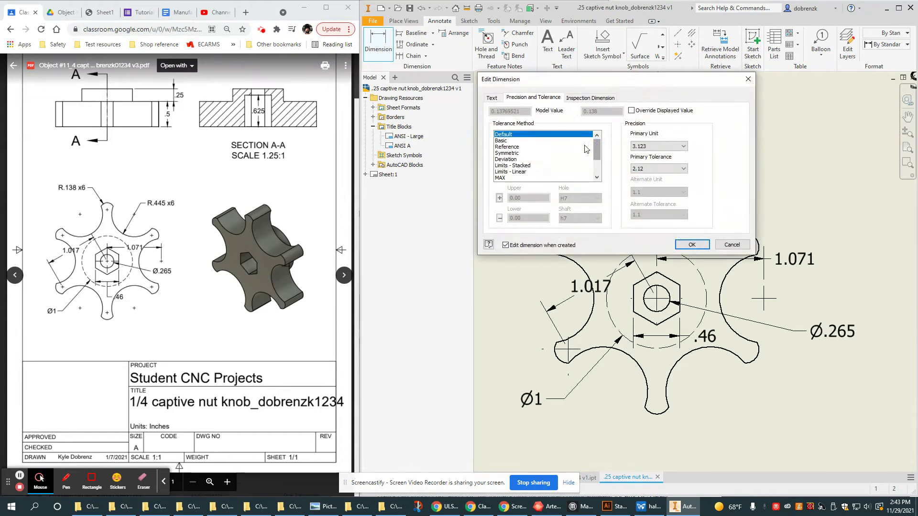
pyautogui.click(493, 97)
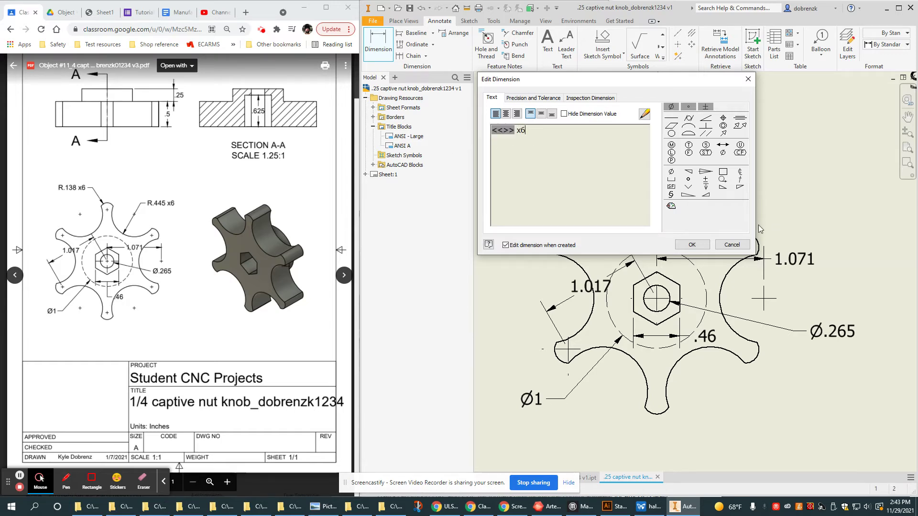
pyautogui.click(706, 244)
# - Add a centre mark to the upper-right scallop arc
pyautogui.moveTo(695, 143); pyautogui.dragTo(656, 132, button='middle')
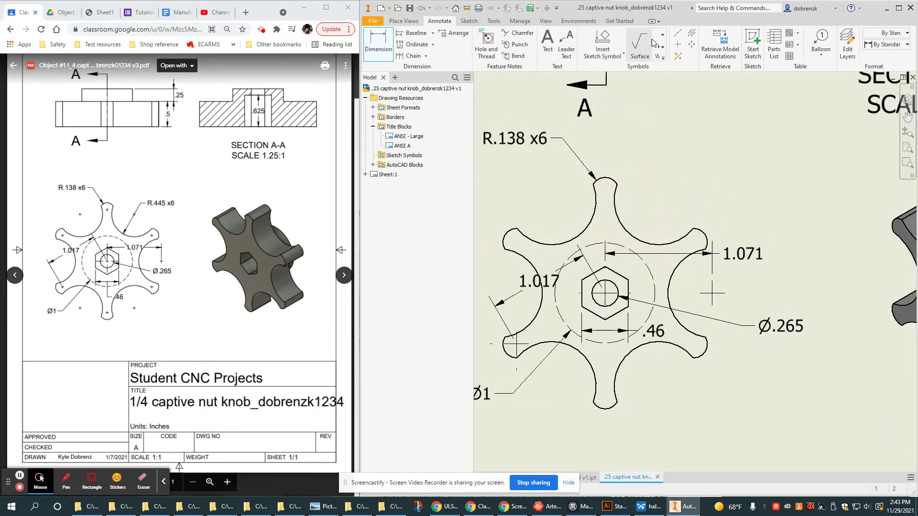
pyautogui.click(658, 242)
pyautogui.press('Escape')
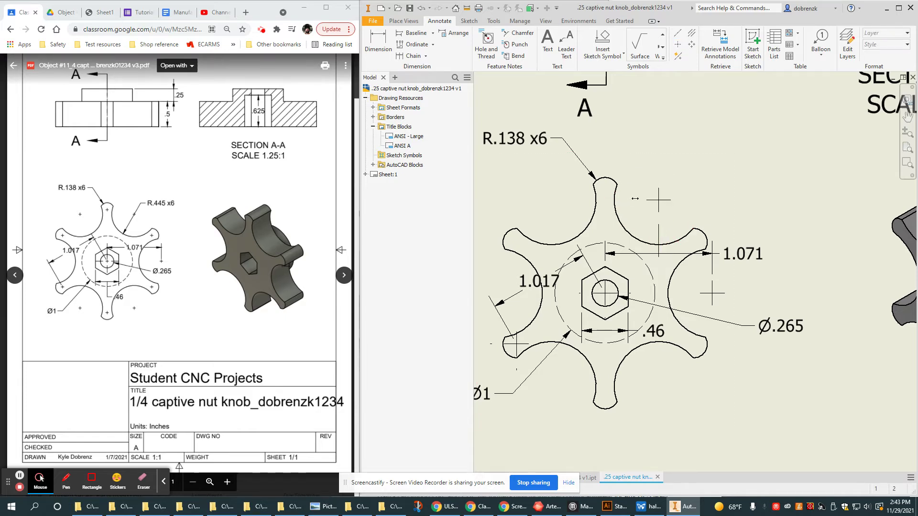
pyautogui.click(658, 199)
pyautogui.click(709, 126)
# - Dimension the upper scallop arc radius as R.445 x6, placed upper right of the knob
pyautogui.press('d')
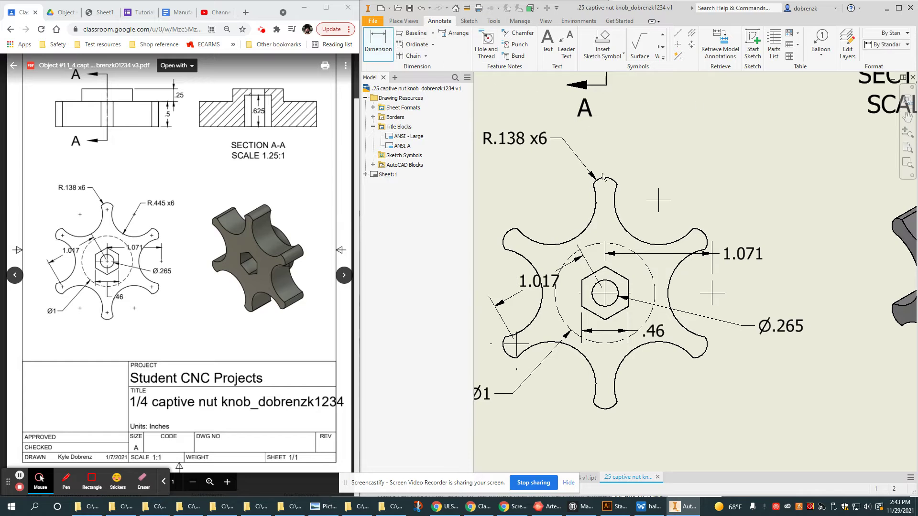
pyautogui.click(629, 237)
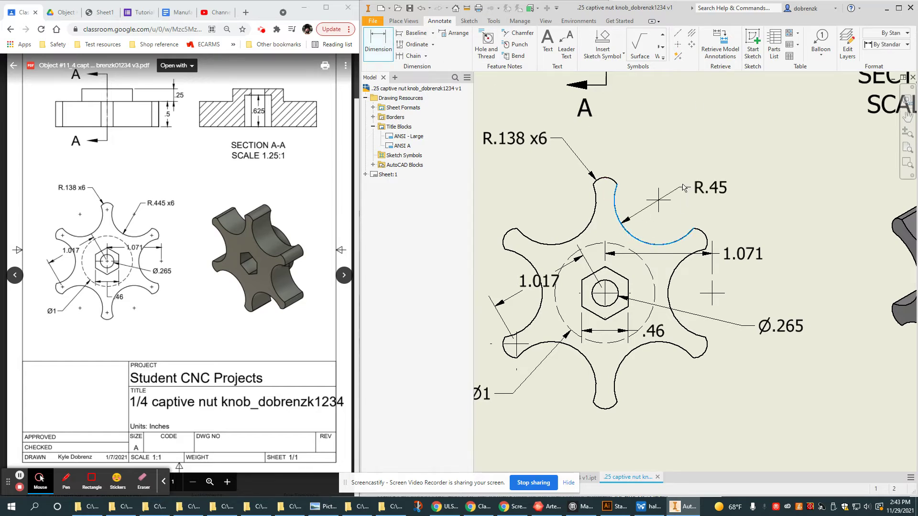
pyautogui.click(710, 164)
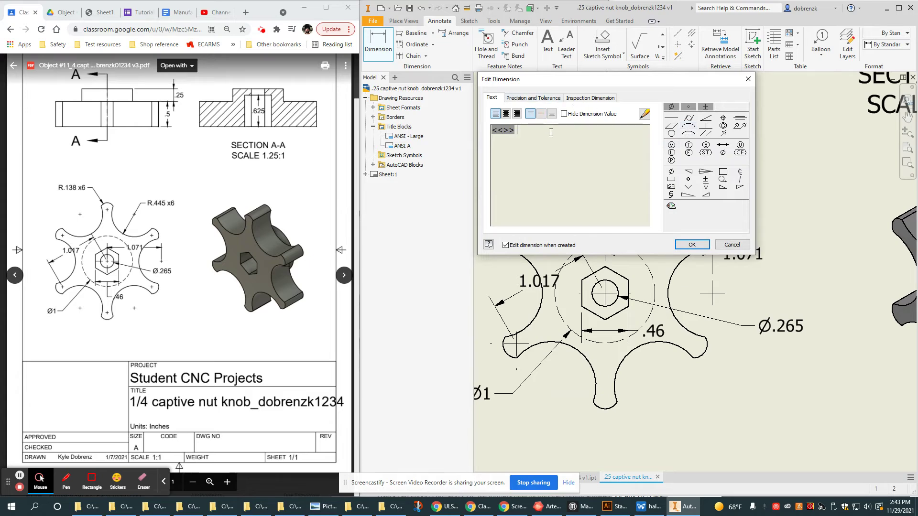
pyautogui.click(539, 99)
pyautogui.click(645, 146)
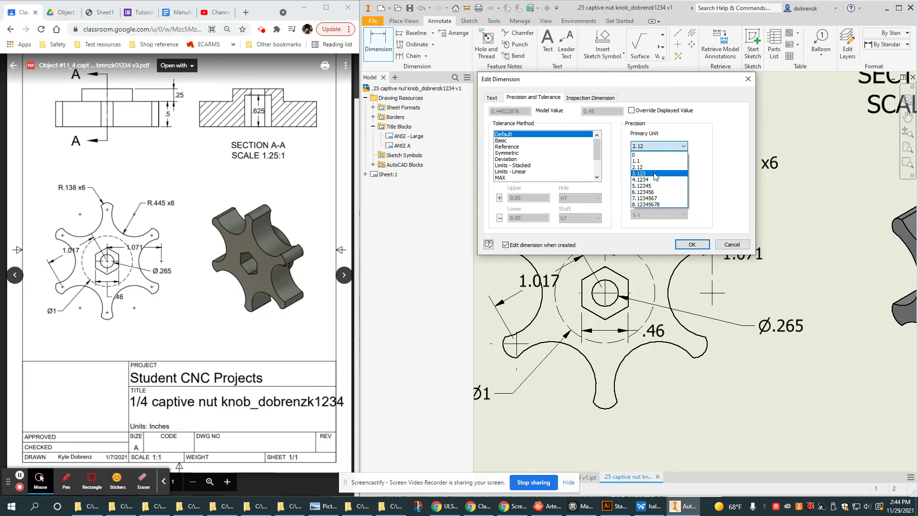
pyautogui.click(646, 171)
pyautogui.click(691, 245)
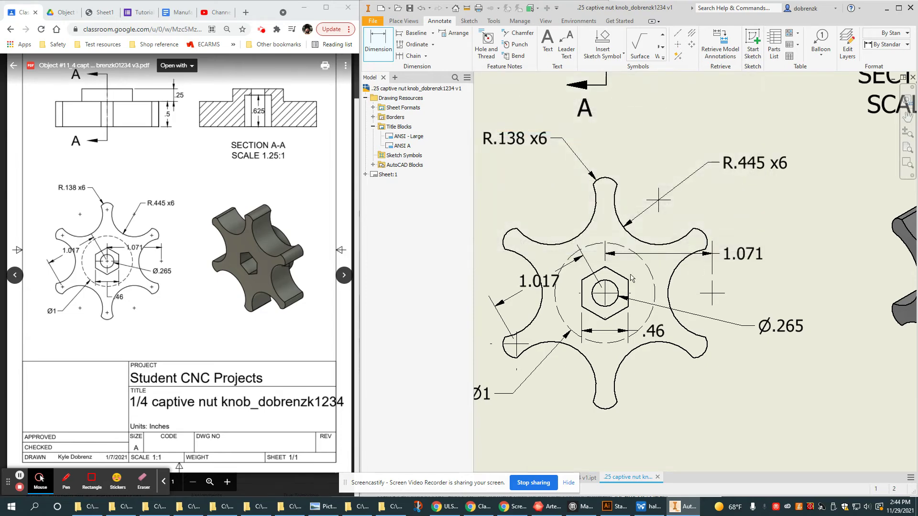
pyautogui.scroll(3, 623, 273)
pyautogui.moveTo(623, 273); pyautogui.dragTo(694, 220, button='middle')
pyautogui.moveTo(736, 242); pyautogui.dragTo(576, 317, button='middle')
pyautogui.scroll(-4, 657, 194)
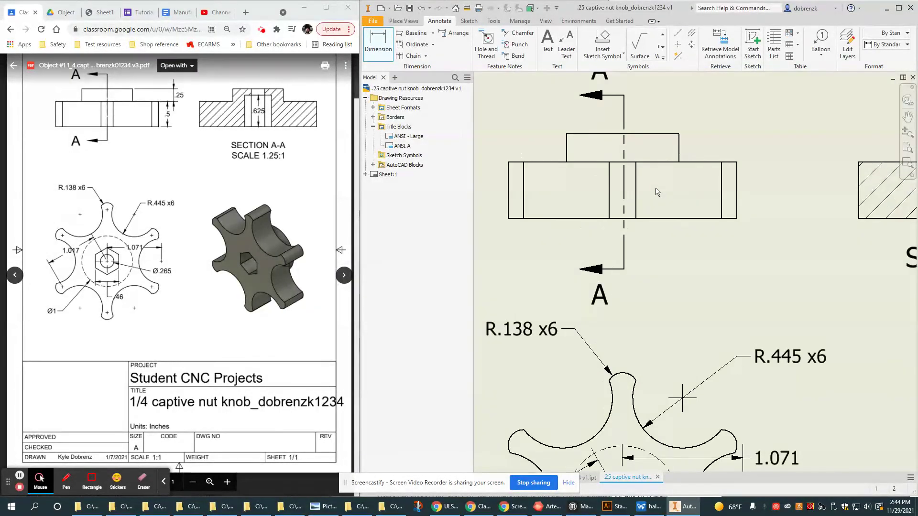
# - Add a .25 hub height dimension between the hub and body top edges
pyautogui.scroll(5, 569, 171)
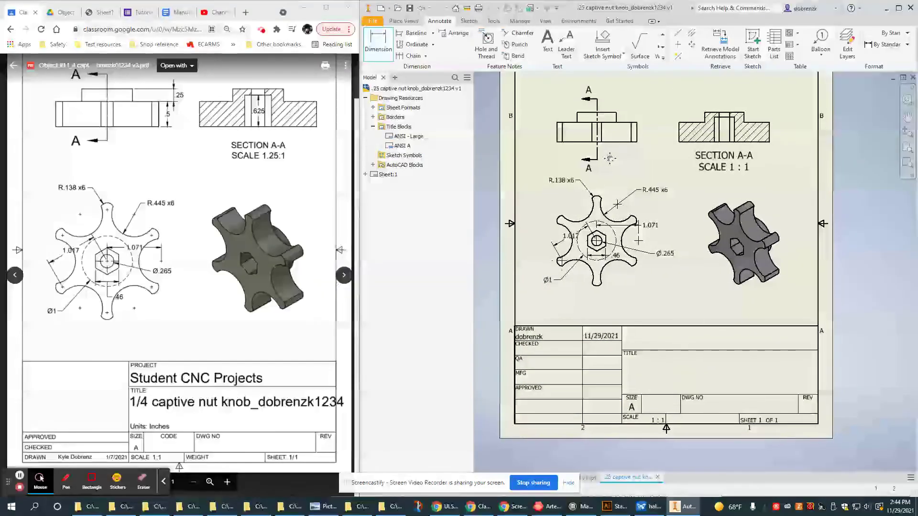
pyautogui.scroll(-1, 601, 191)
pyautogui.scroll(-3, 616, 225)
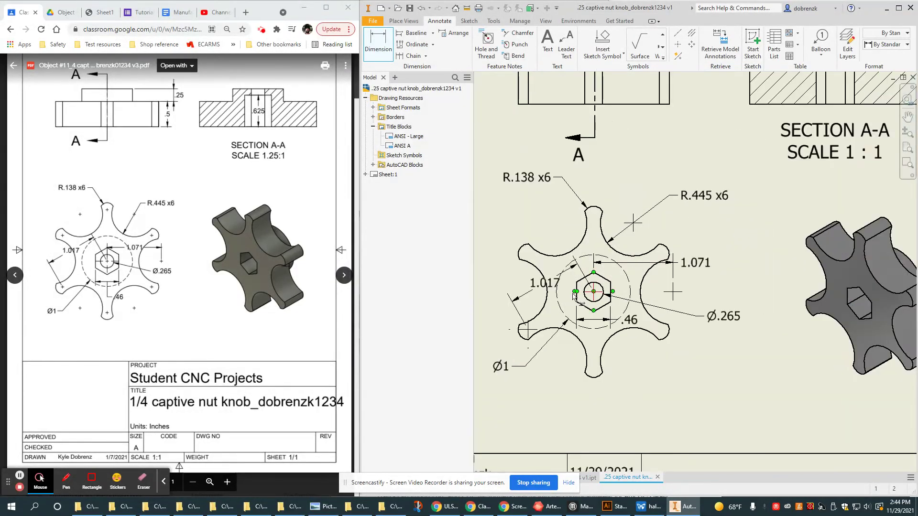
pyautogui.scroll(2, 587, 276)
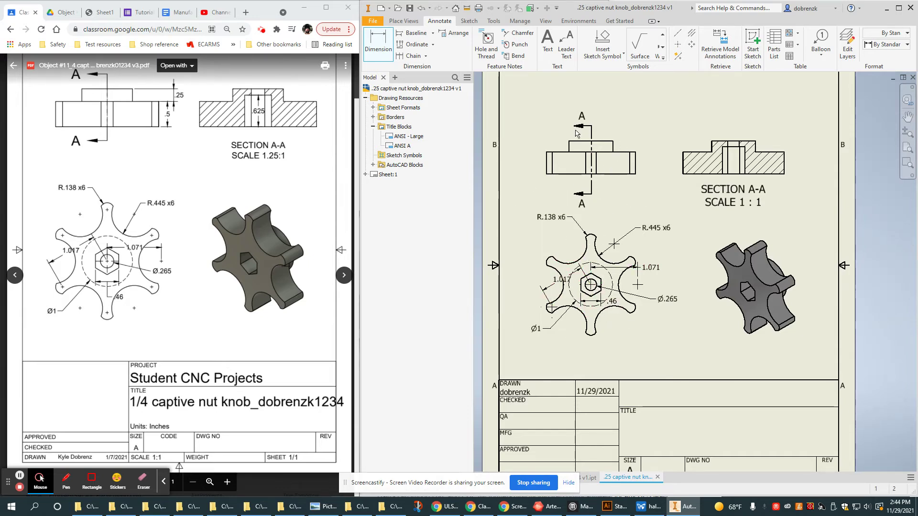
pyautogui.scroll(-2, 577, 175)
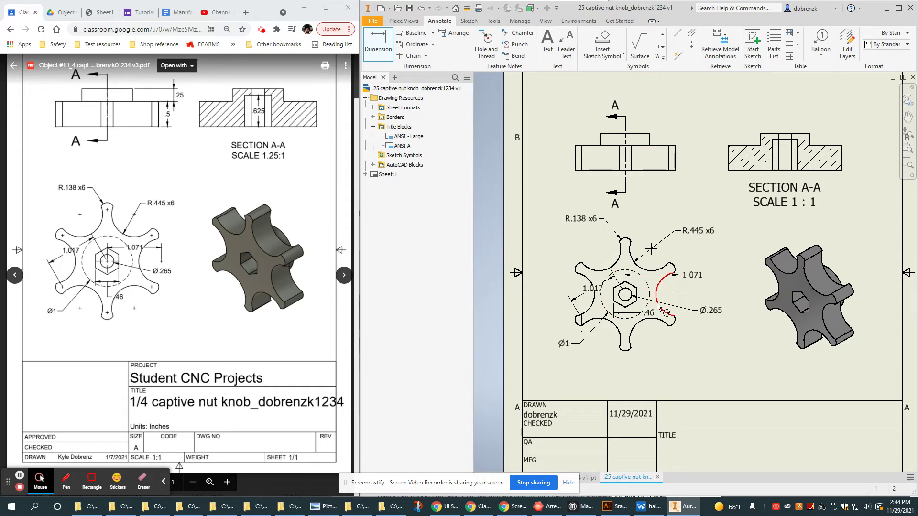
pyautogui.moveTo(684, 228); pyautogui.dragTo(665, 244, button='middle')
pyautogui.scroll(3, 639, 172)
pyautogui.click(608, 156)
pyautogui.click(617, 133)
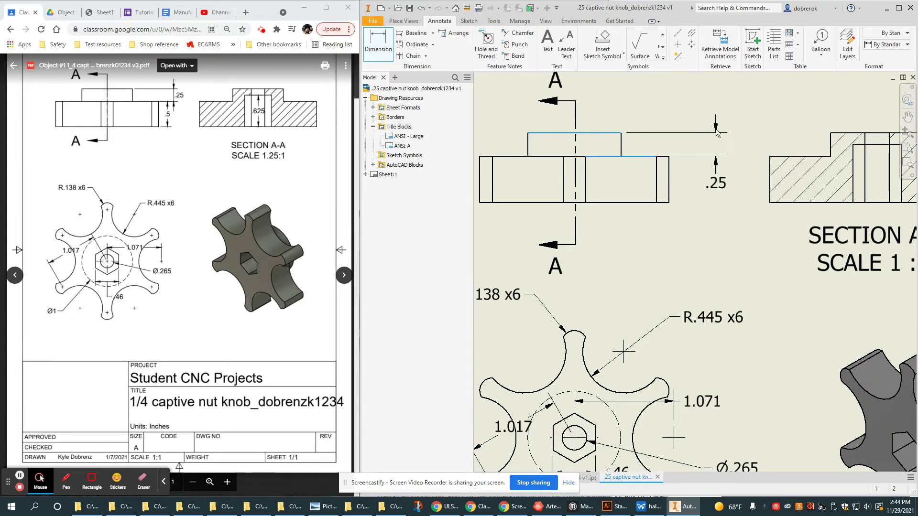
pyautogui.click(746, 128)
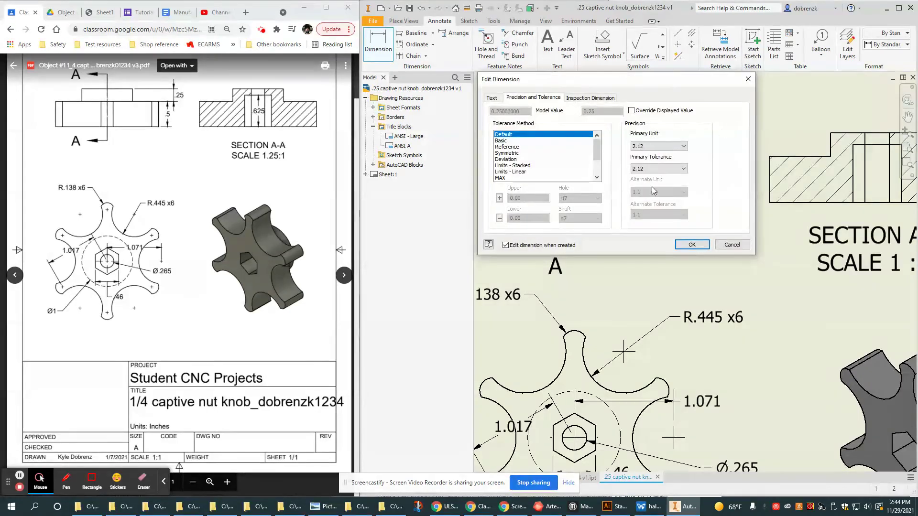
pyautogui.click(692, 244)
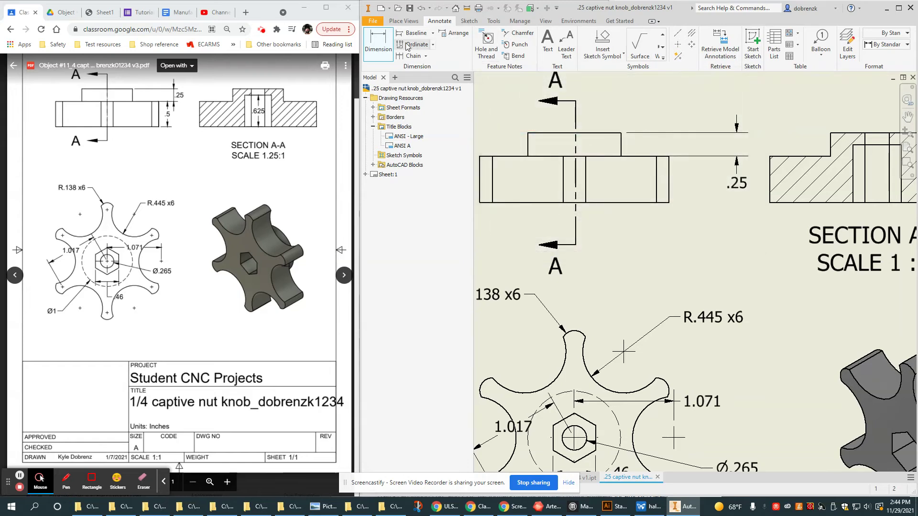
# - Add a .5 body thickness dimension with one-decimal precision
pyautogui.click(669, 176)
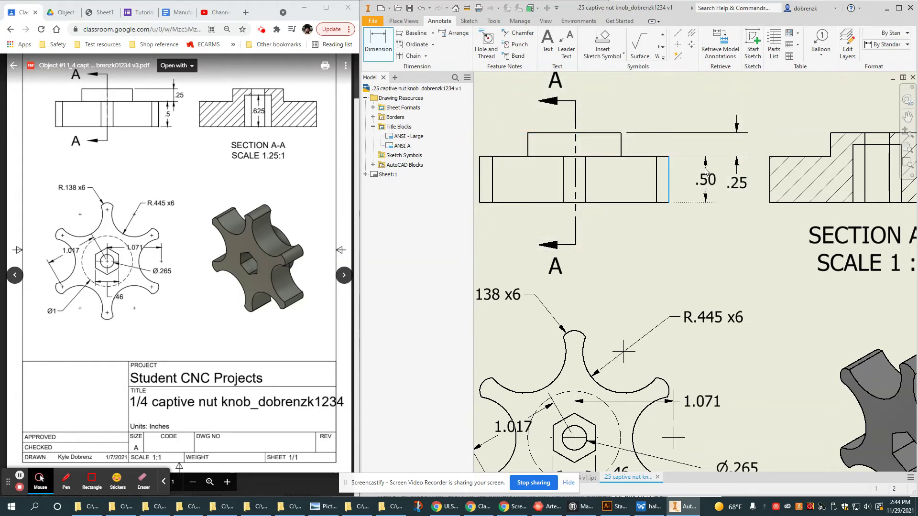
pyautogui.click(701, 179)
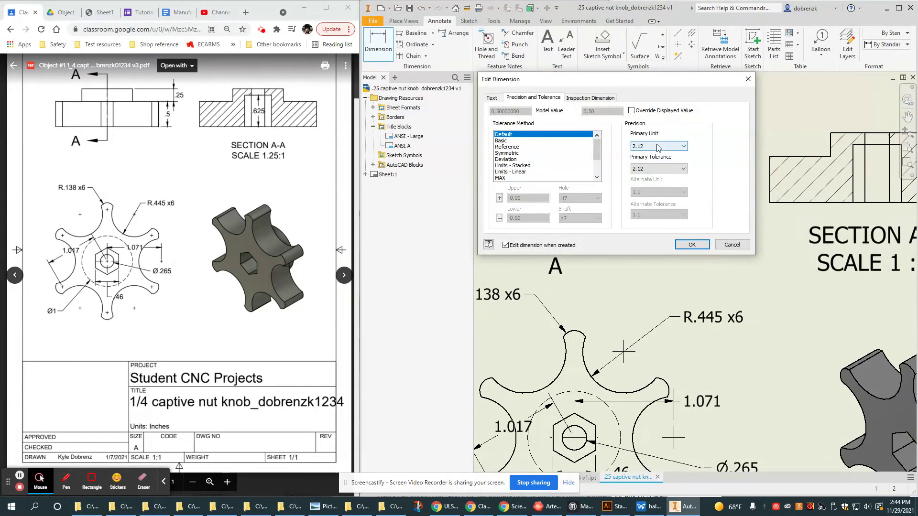
pyautogui.click(658, 146)
pyautogui.click(658, 159)
pyautogui.click(692, 244)
pyautogui.moveTo(716, 209); pyautogui.dragTo(711, 240, button='middle')
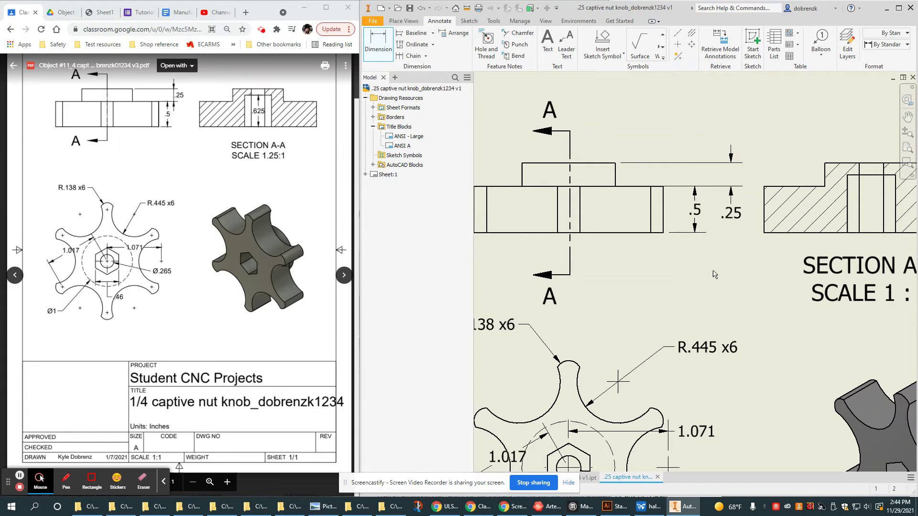
pyautogui.moveTo(668, 276); pyautogui.dragTo(646, 301, button='middle')
# - Move the .25 dimension text above the part
pyautogui.press('Escape')
pyautogui.moveTo(713, 237); pyautogui.dragTo(702, 159)
pyautogui.moveTo(707, 266); pyautogui.dragTo(674, 246, button='middle')
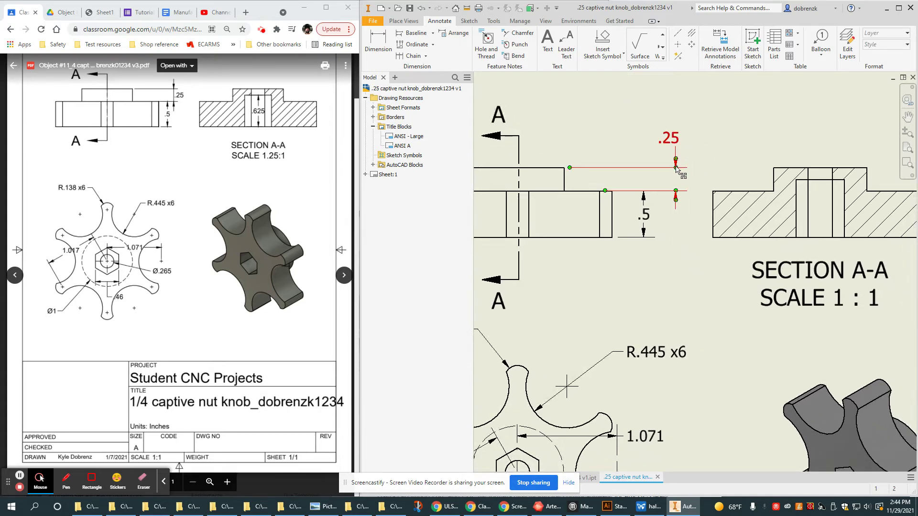
pyautogui.moveTo(675, 157); pyautogui.dragTo(665, 158)
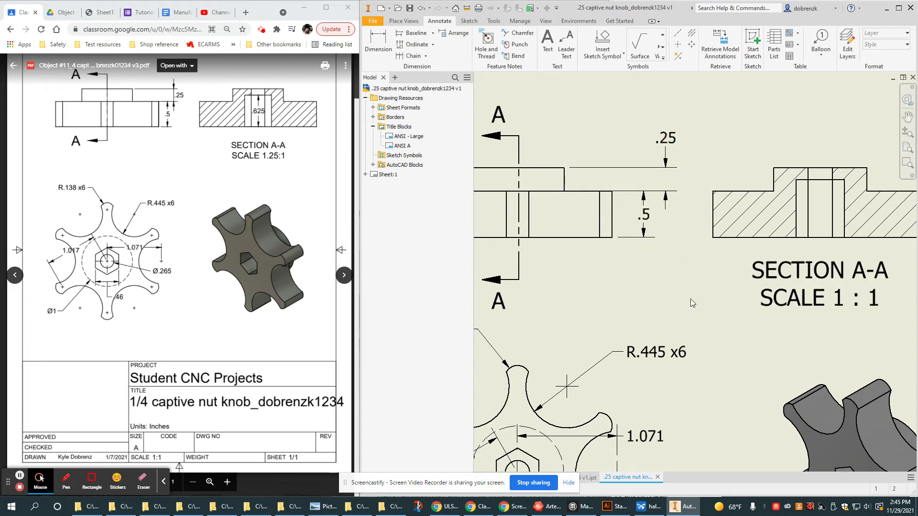
pyautogui.scroll(3, 690, 297)
pyautogui.moveTo(638, 232); pyautogui.dragTo(567, 241, button='middle')
# - Dimension the hole in Section A-A as .625 with three-decimal precision
pyautogui.click(378, 43)
pyautogui.scroll(-3, 612, 172)
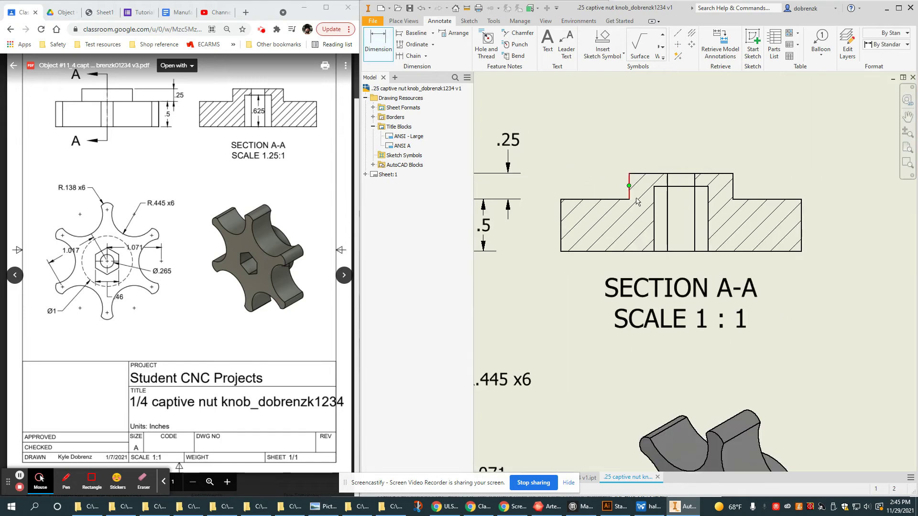
pyautogui.click(682, 251)
pyautogui.click(685, 224)
pyautogui.click(658, 146)
pyautogui.click(664, 180)
pyautogui.click(693, 244)
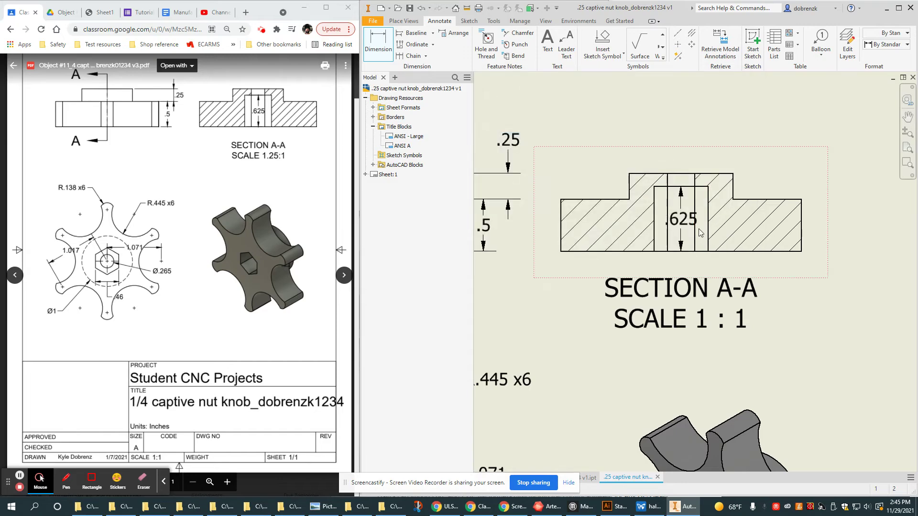
pyautogui.press('Escape')
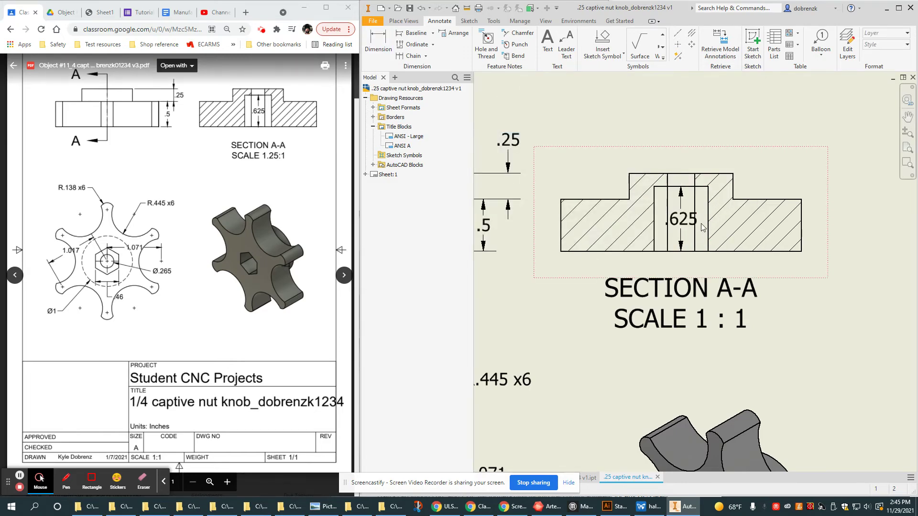
# - Reposition the .625 dimension to the right side of the section view
pyautogui.doubleClick(818, 270)
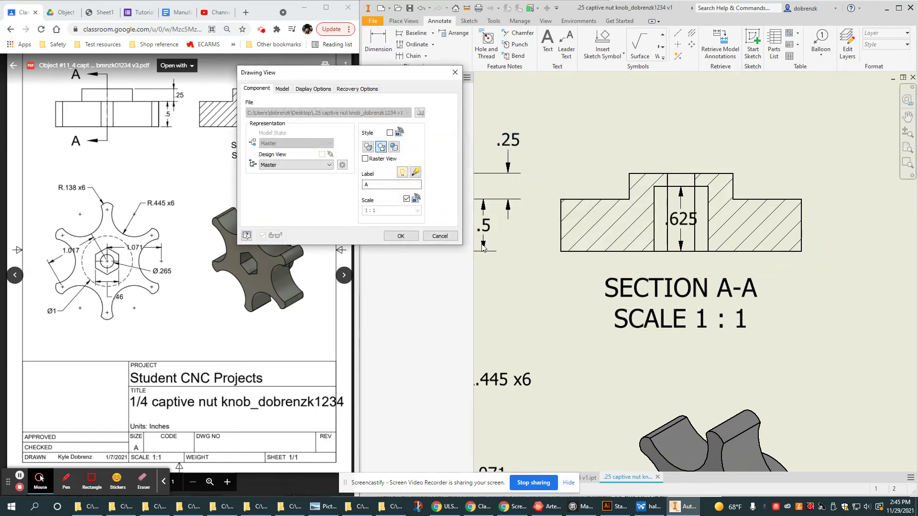
pyautogui.click(440, 236)
pyautogui.moveTo(683, 219)
pyautogui.mouseDown()
pyautogui.moveTo(825, 225)
pyautogui.moveTo(706, 220)
pyautogui.moveTo(849, 216)
pyautogui.mouseUp()
pyautogui.moveTo(863, 246); pyautogui.dragTo(681, 216)
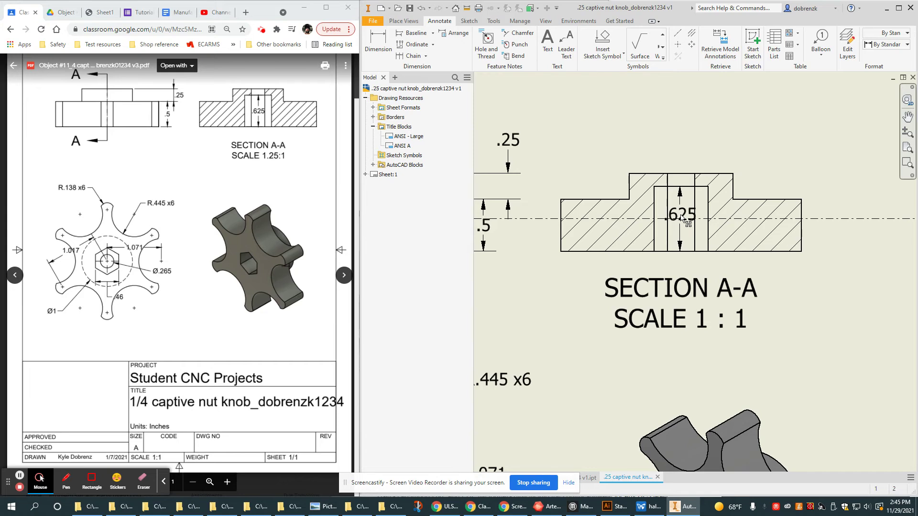
pyautogui.click(682, 218)
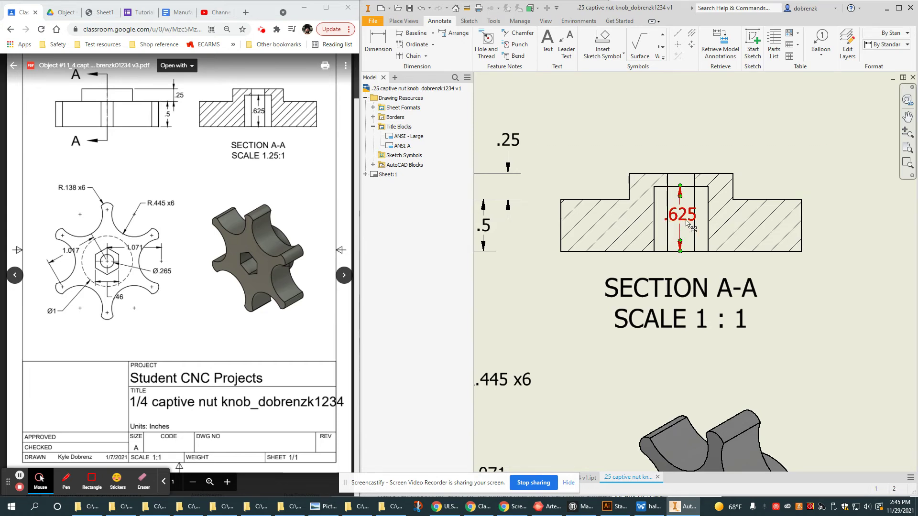
pyautogui.moveTo(683, 218)
pyautogui.mouseDown()
pyautogui.moveTo(650, 214)
pyautogui.moveTo(693, 212)
pyautogui.moveTo(700, 162)
pyautogui.moveTo(671, 151)
pyautogui.moveTo(722, 149)
pyautogui.mouseUp()
pyautogui.click(810, 310)
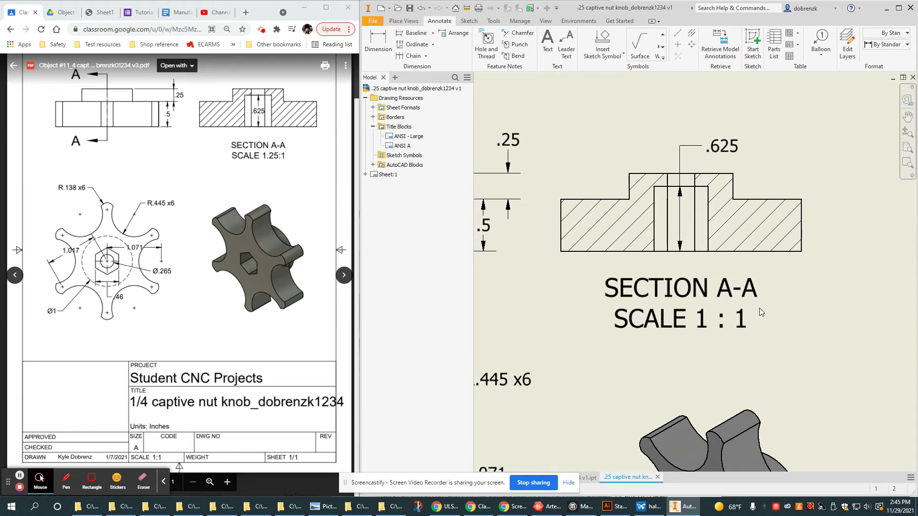
pyautogui.scroll(-1, 765, 309)
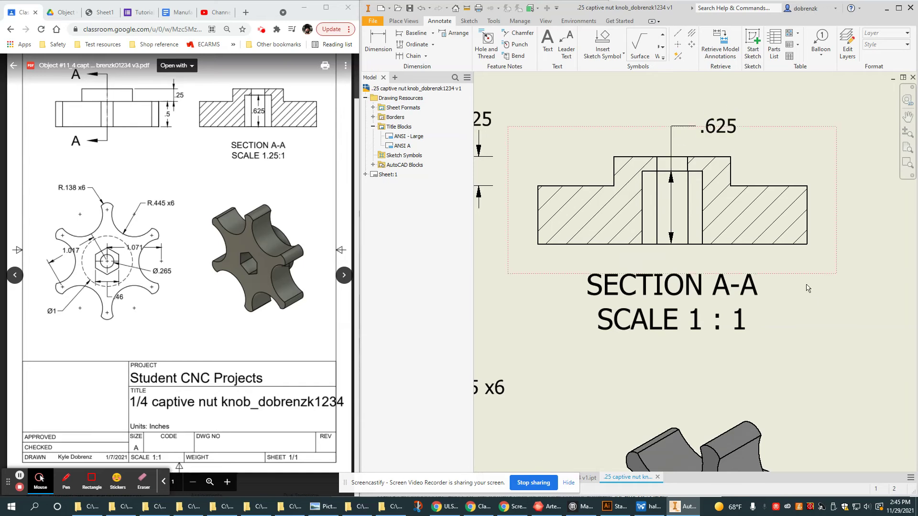
pyautogui.scroll(3, 808, 299)
pyautogui.moveTo(792, 300); pyautogui.dragTo(783, 258, button='middle')
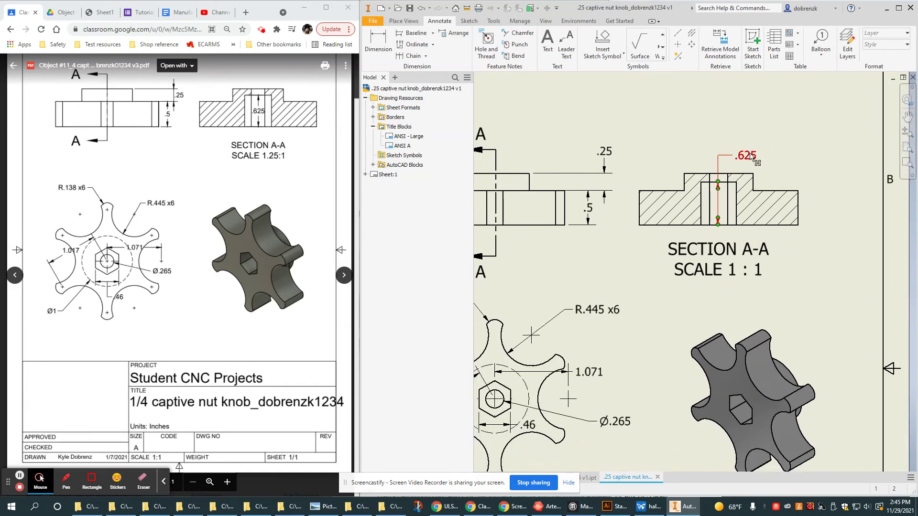
pyautogui.moveTo(745, 158); pyautogui.dragTo(818, 178)
pyautogui.click(709, 152)
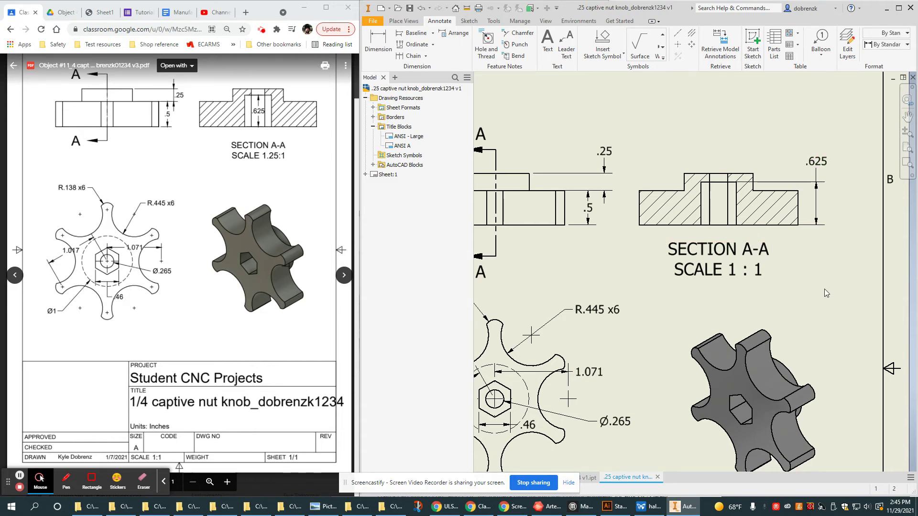
# - Pan the sheet to bring the full title block into view
pyautogui.moveTo(825, 292); pyautogui.dragTo(847, 264, button='middle')
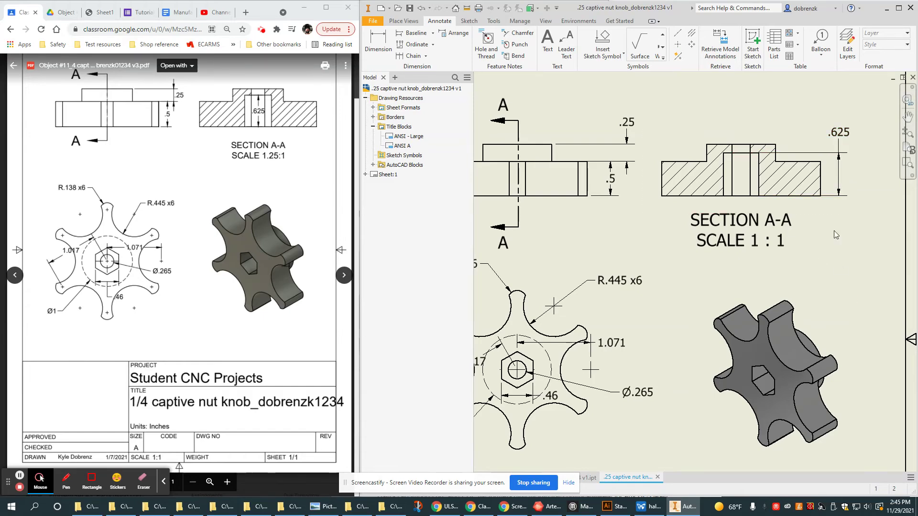
pyautogui.moveTo(863, 268); pyautogui.dragTo(860, 259, button='middle')
pyautogui.scroll(4, 836, 257)
pyautogui.scroll(-1, 808, 215)
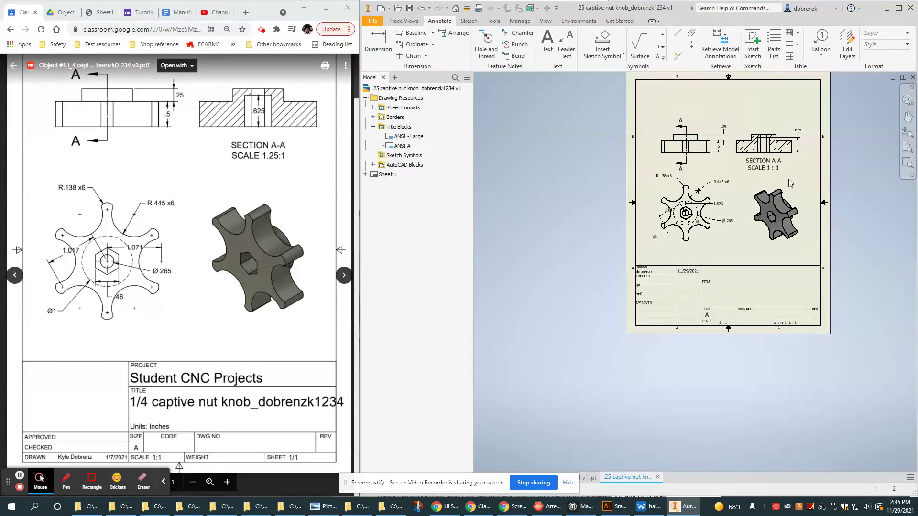
pyautogui.scroll(-2, 765, 178)
pyautogui.moveTo(765, 179); pyautogui.dragTo(766, 224, button='middle')
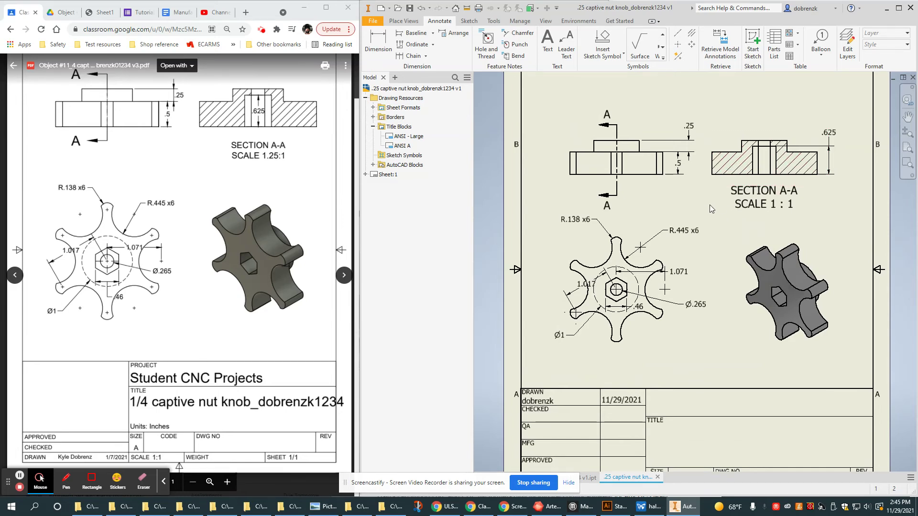
pyautogui.moveTo(721, 385); pyautogui.dragTo(705, 322, button='middle')
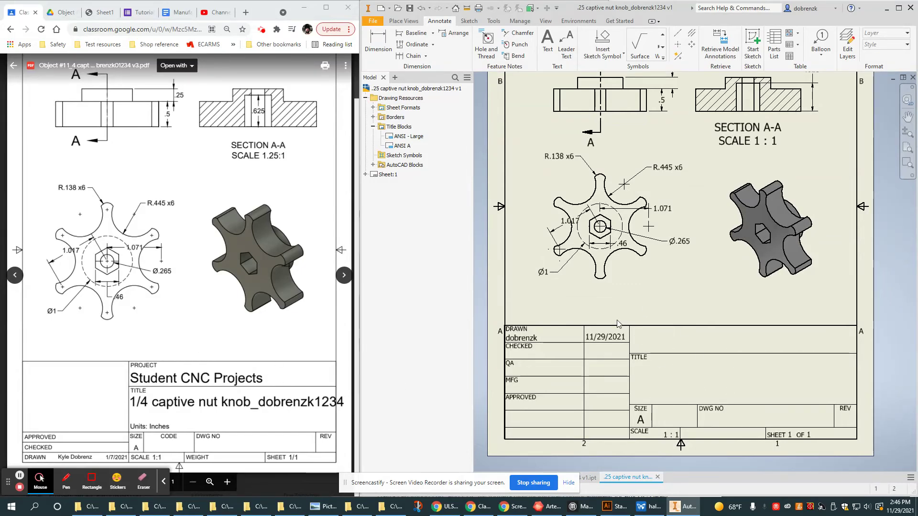
# - Enter '1/4 Captive Nut Knob' as the Title in the drawing's iProperties Summary properties
pyautogui.click(372, 20)
pyautogui.press('Escape')
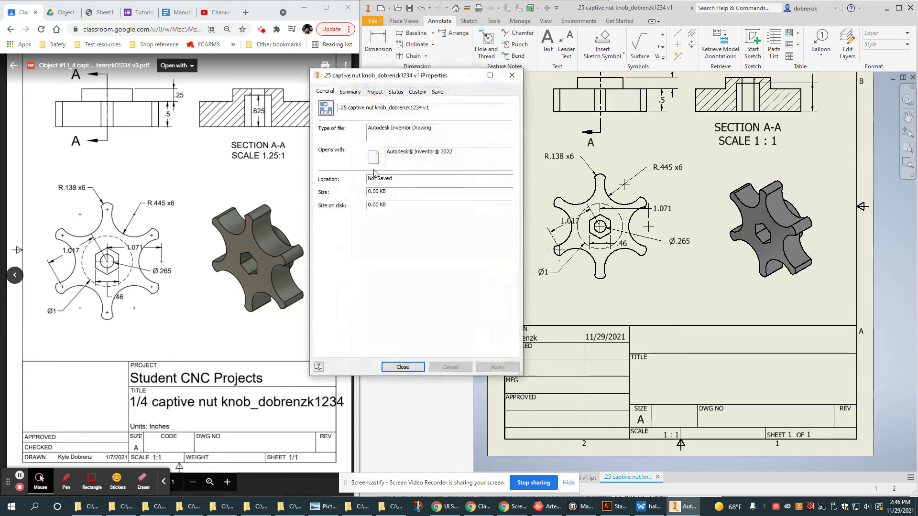
pyautogui.click(350, 91)
pyautogui.click(374, 91)
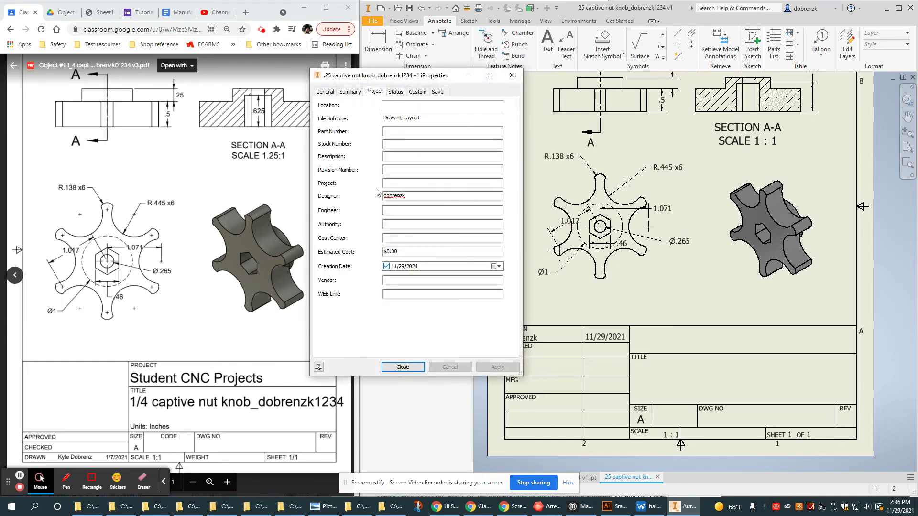
pyautogui.click(396, 91)
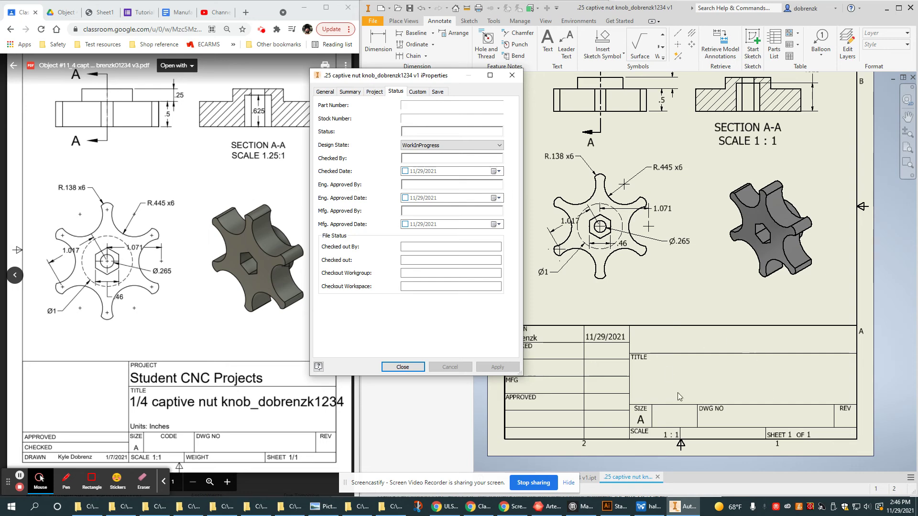
pyautogui.click(349, 91)
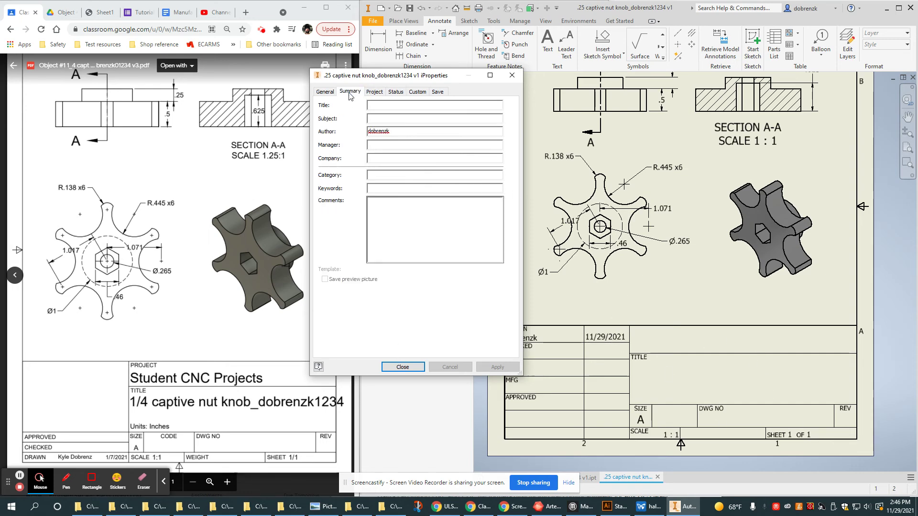
pyautogui.click(324, 91)
pyautogui.click(350, 91)
pyautogui.write('1/4 Captive')
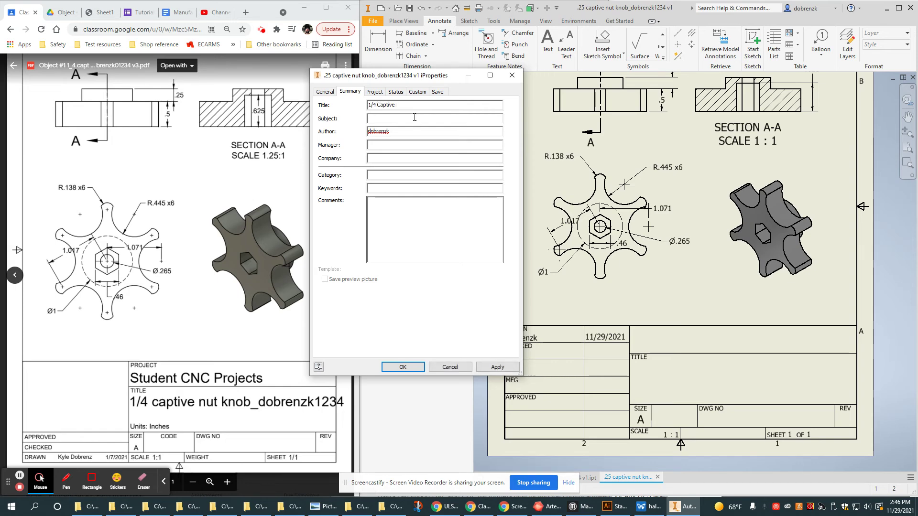
pyautogui.write('ut Knob')
pyautogui.click(404, 366)
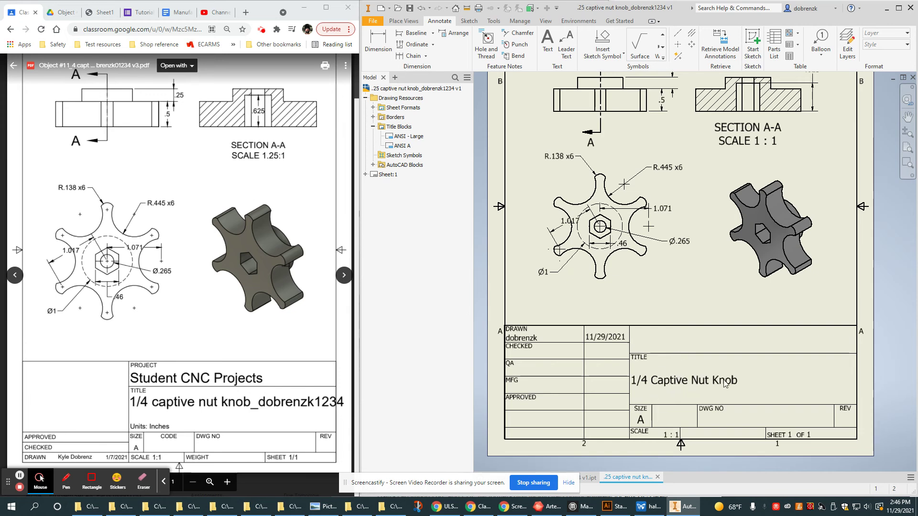
# - Add 'Students CNC Projects' text at 0.240 in size inside the title block
pyautogui.click(547, 42)
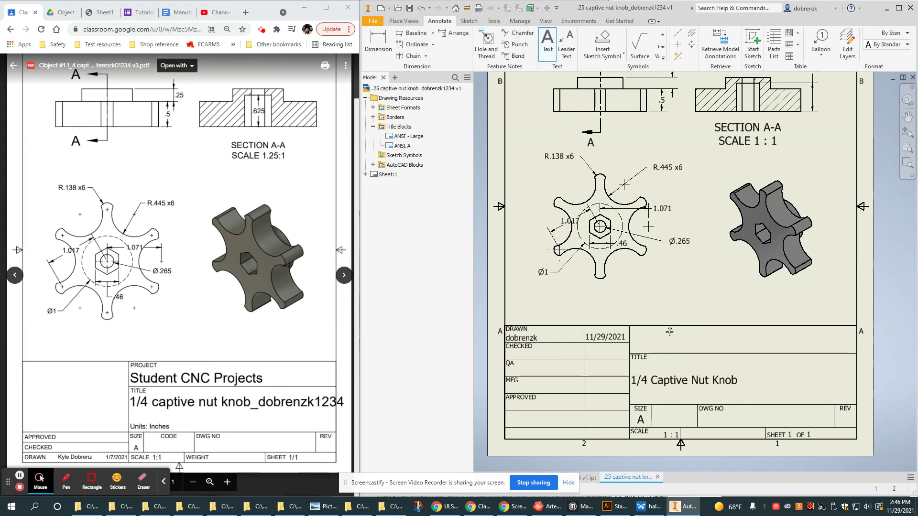
pyautogui.moveTo(634, 330); pyautogui.dragTo(807, 362)
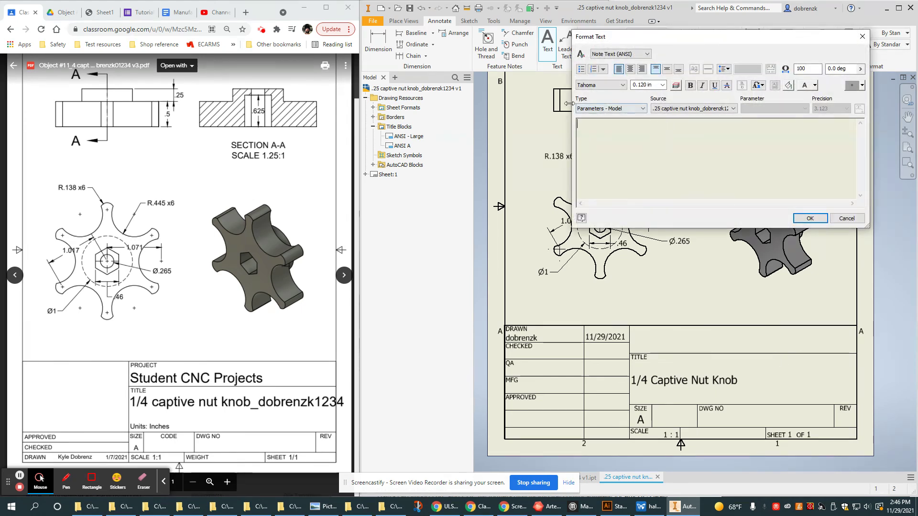
pyautogui.write('Students CNC Projects')
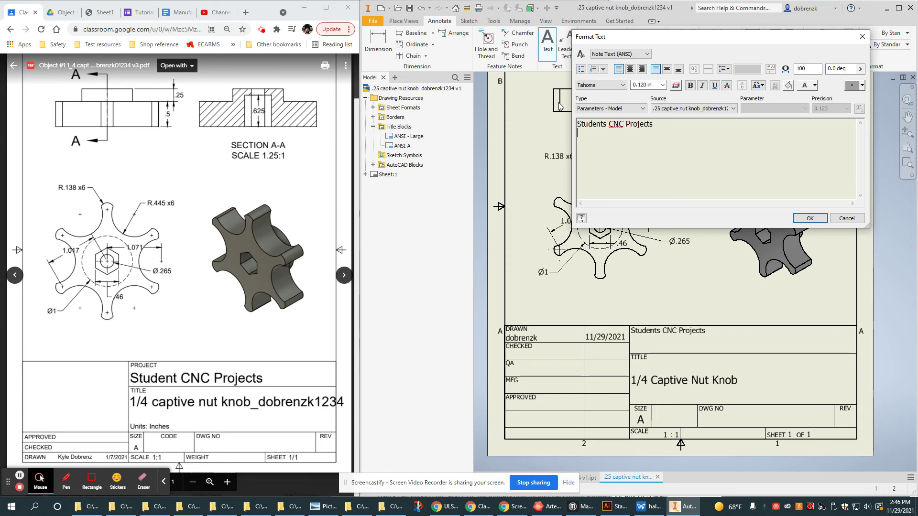
pyautogui.hotkey('ctrl', 'a')
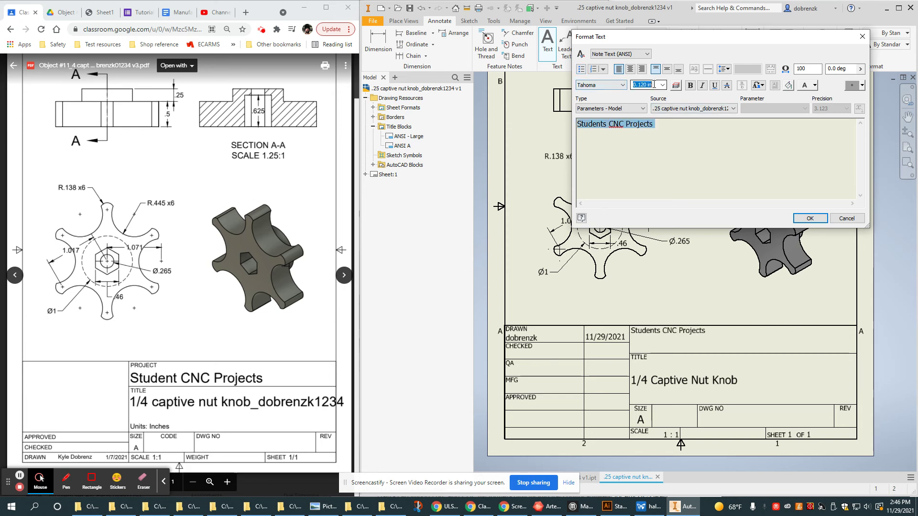
pyautogui.click(662, 85)
pyautogui.click(643, 114)
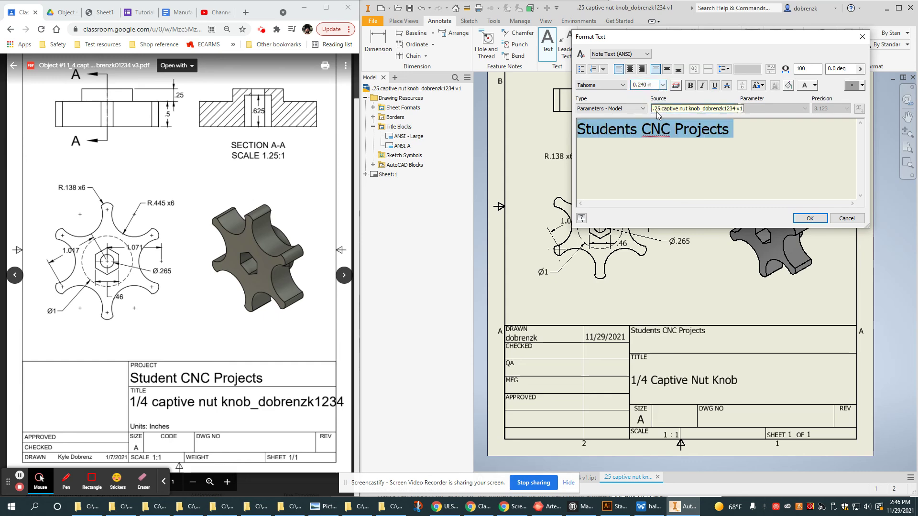
pyautogui.click(809, 218)
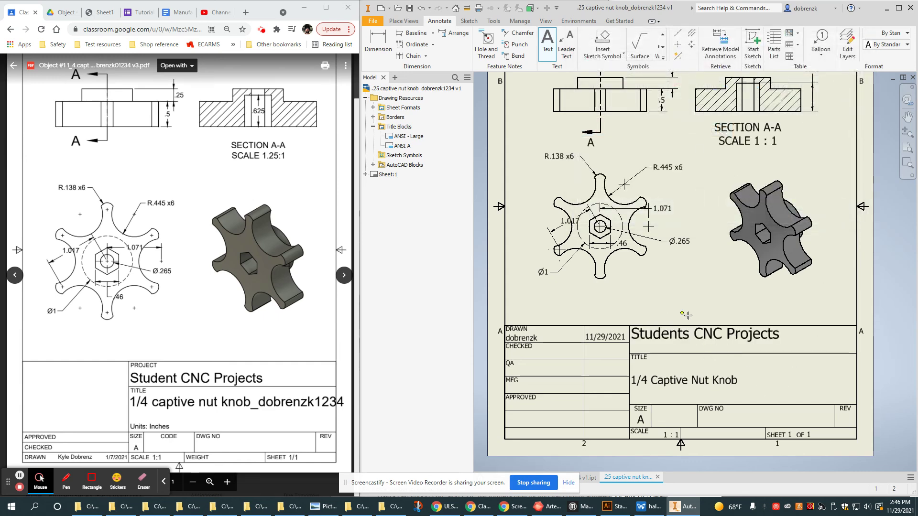
# - Nudge the Students CNC Projects text slightly to position it in the title block
pyautogui.click(712, 341)
pyautogui.moveTo(713, 342); pyautogui.dragTo(716, 346)
pyautogui.click(707, 300)
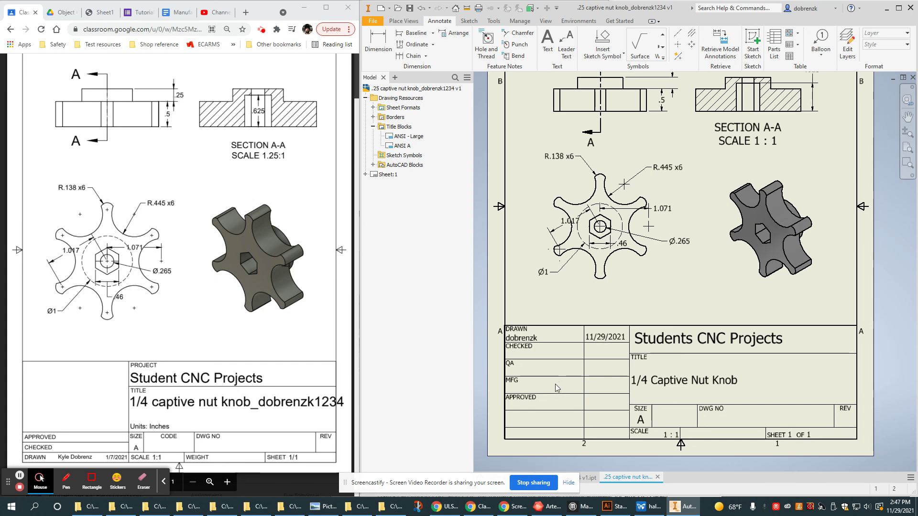
pyautogui.scroll(-5, 560, 378)
pyautogui.scroll(3, 560, 377)
pyautogui.scroll(-4, 559, 378)
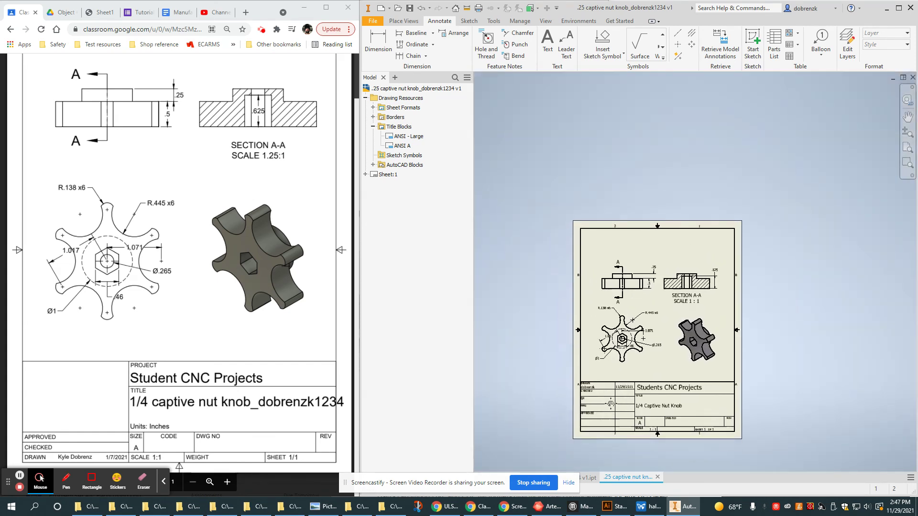
pyautogui.scroll(3, 611, 404)
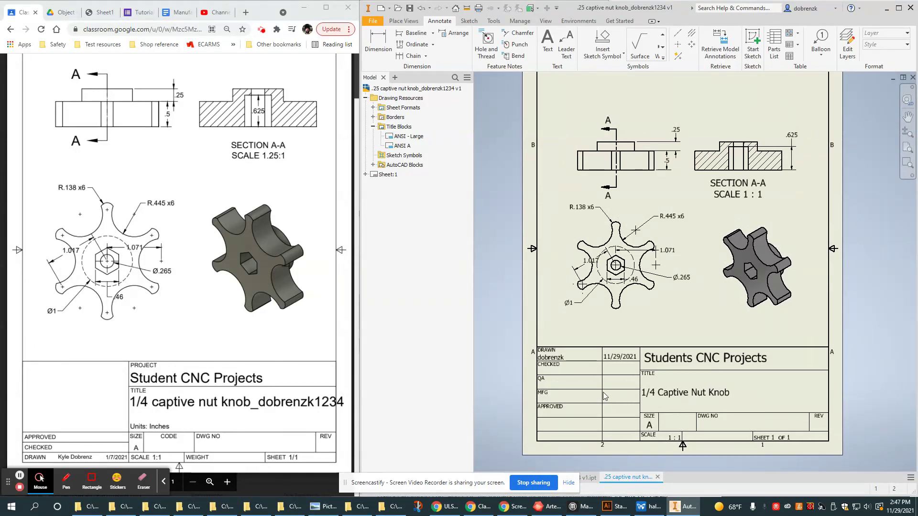
pyautogui.scroll(-3, 603, 395)
pyautogui.scroll(3, 604, 396)
pyautogui.scroll(2, 605, 383)
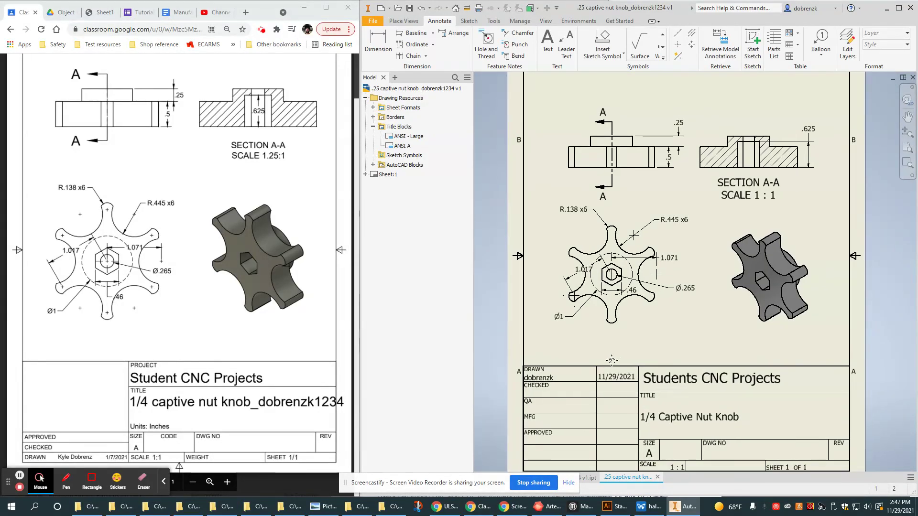
pyautogui.moveTo(605, 365); pyautogui.dragTo(598, 370, button='middle')
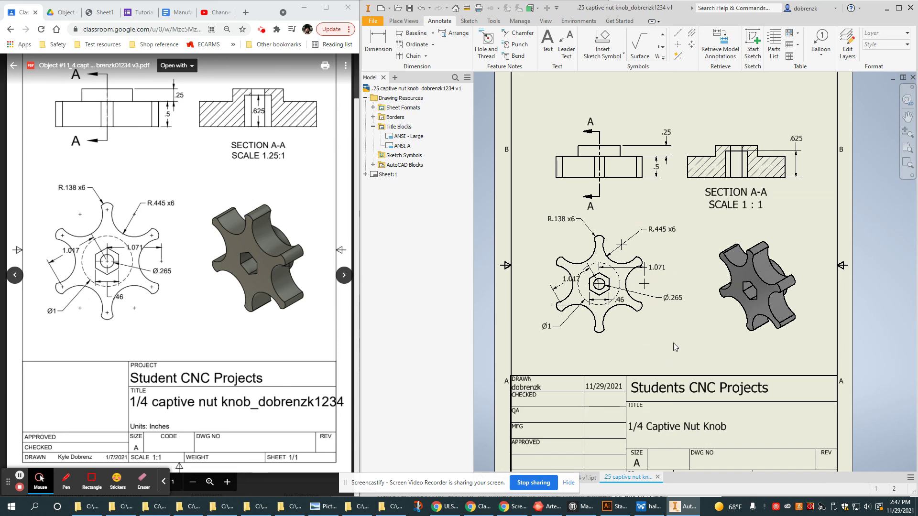
pyautogui.click(260, 29)
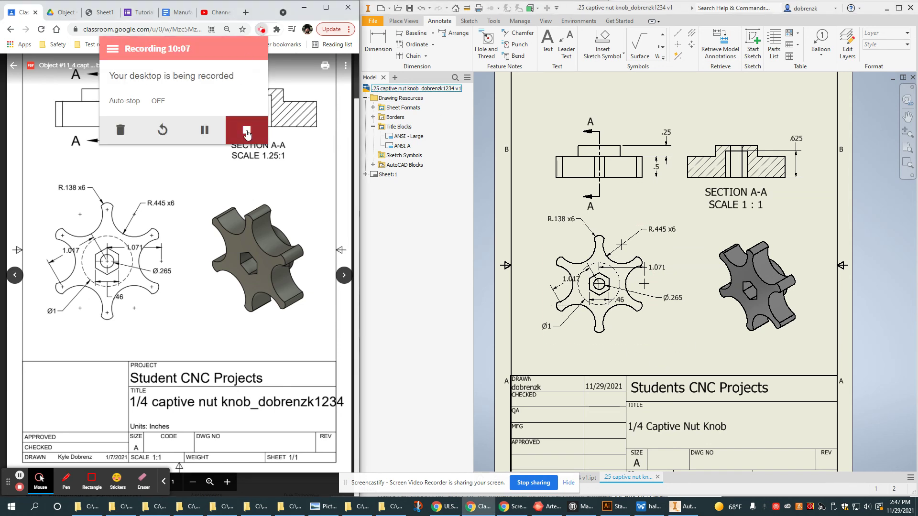